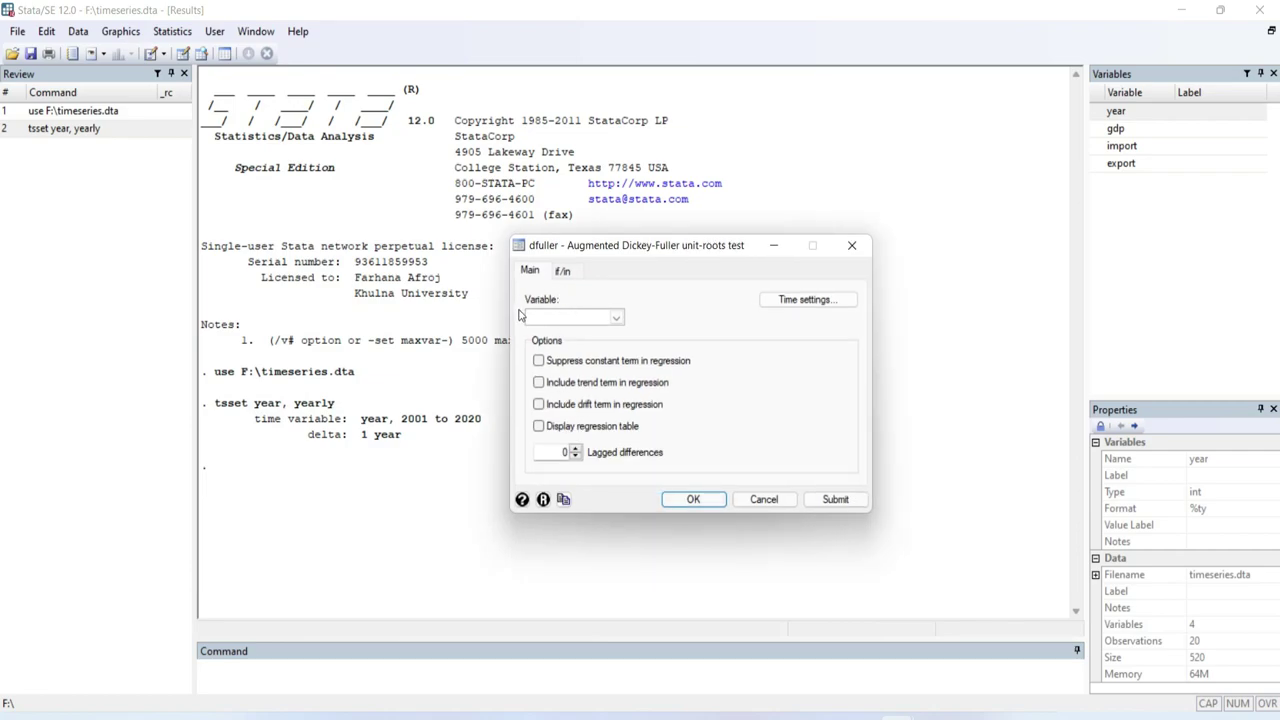
Run the dfuller test on gdp with 1 lagged difference and the constant term suppressed
{"action": "left_click", "coordinate": [614, 318]}
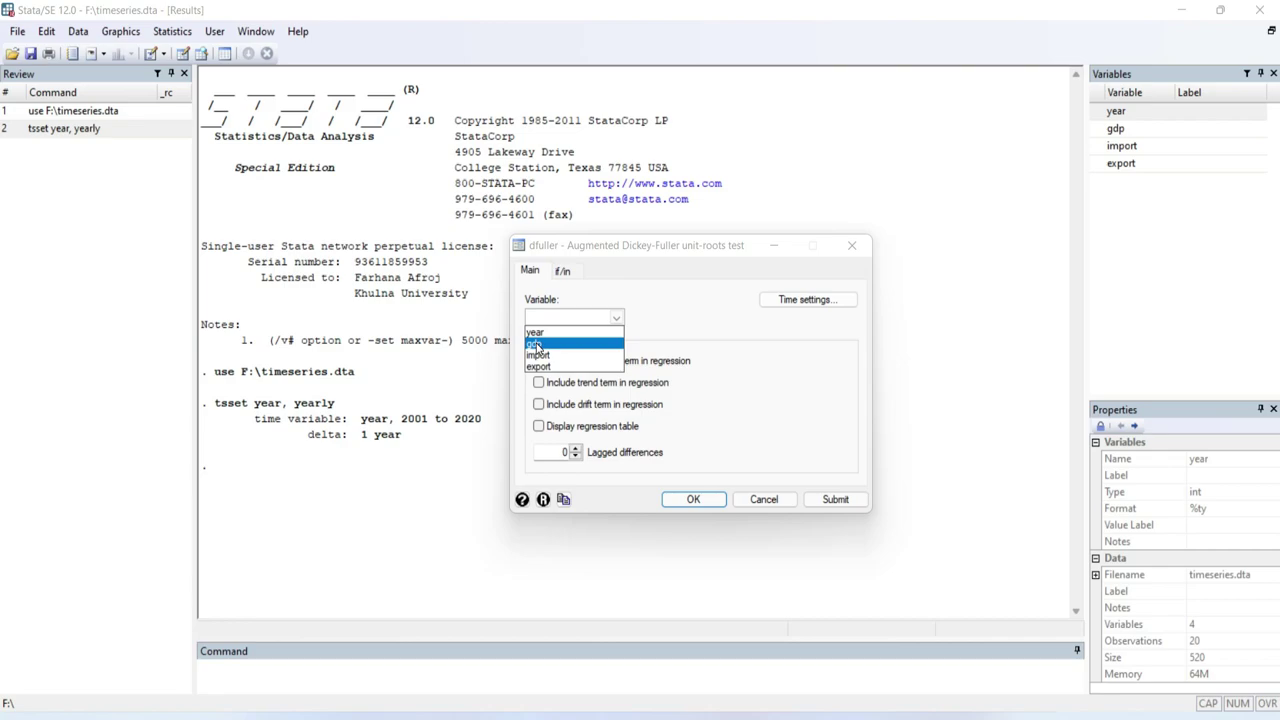
{"action": "left_click", "coordinate": [535, 345]}
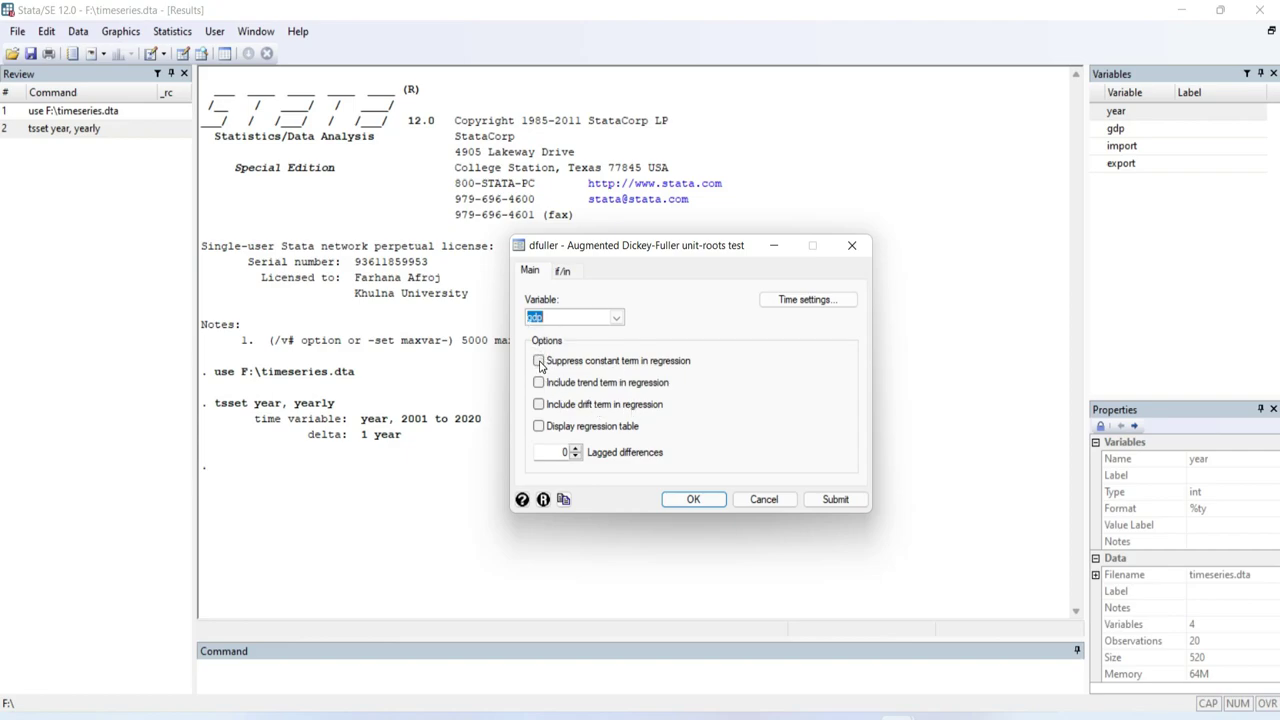
{"action": "left_click", "coordinate": [574, 449]}
{"action": "left_click", "coordinate": [548, 455]}
{"action": "left_click", "coordinate": [538, 361]}
{"action": "left_click", "coordinate": [835, 498]}
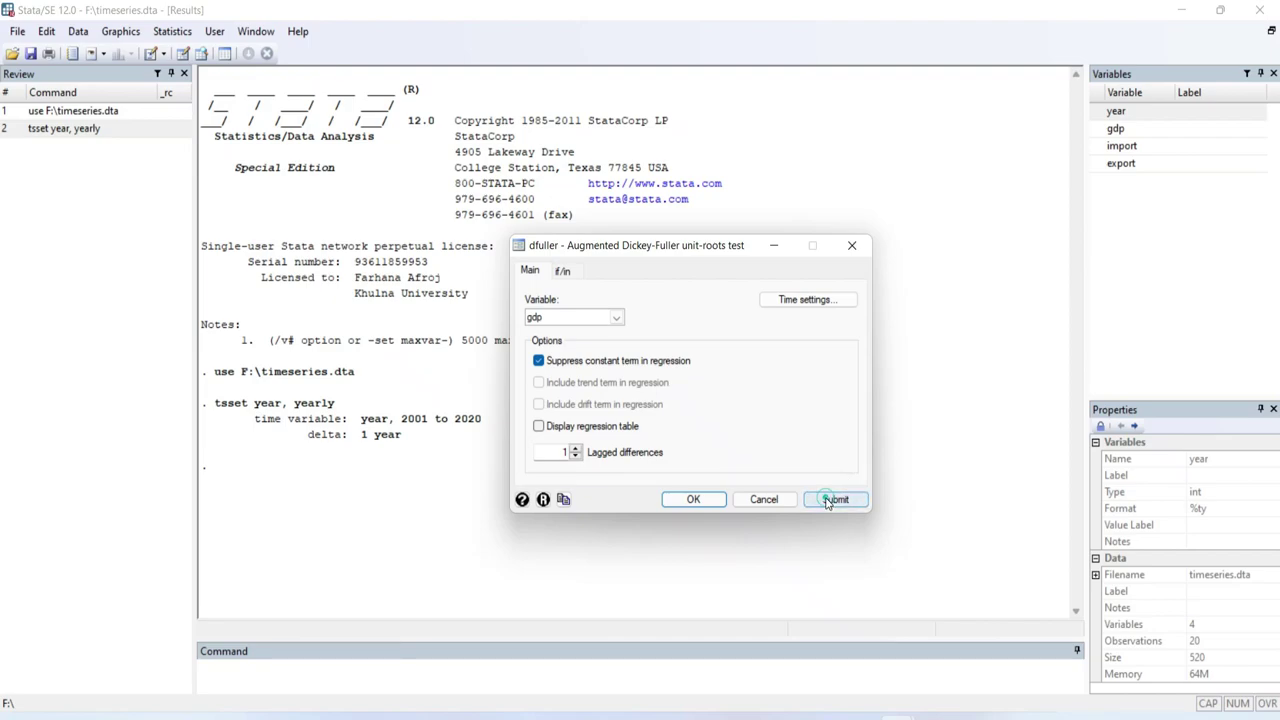
{"action": "left_click", "coordinate": [510, 595]}
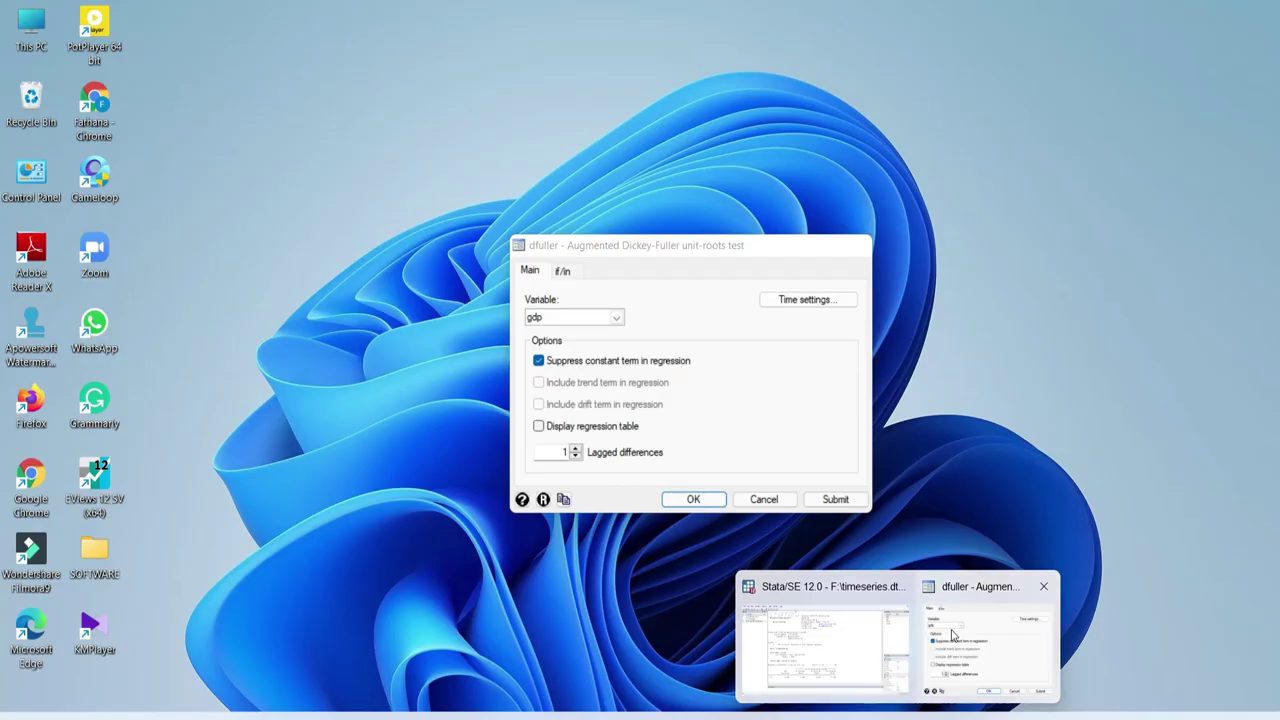
{"action": "left_click", "coordinate": [955, 636]}
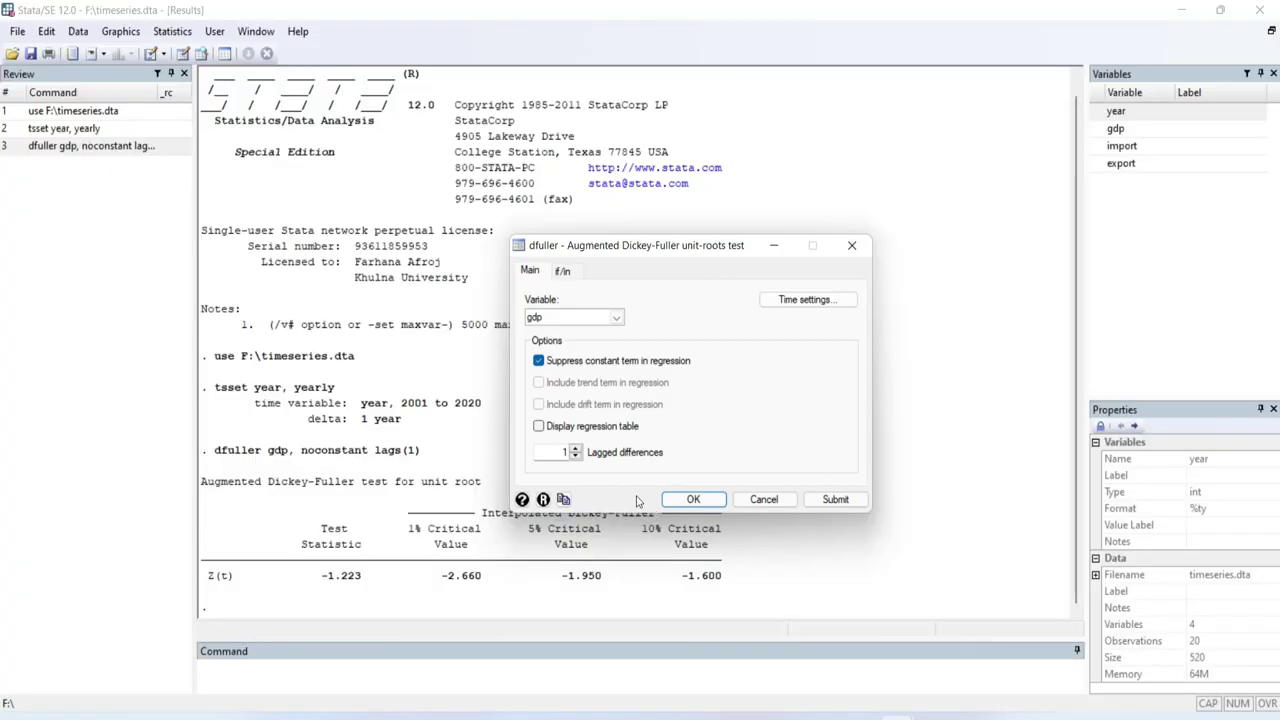
Rerun the gdp Dickey-Fuller test with a trend term instead of no constant, getting p-value 0.6492
{"action": "left_click", "coordinate": [540, 362]}
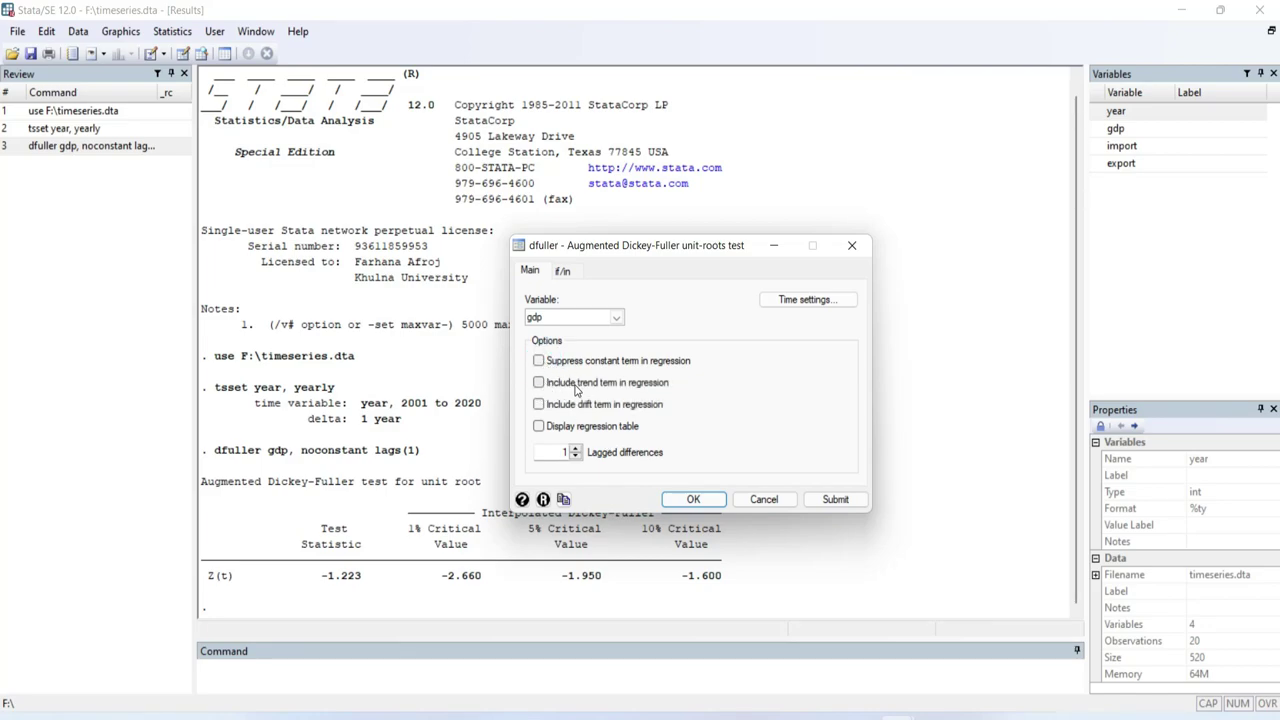
{"action": "left_click", "coordinate": [539, 383]}
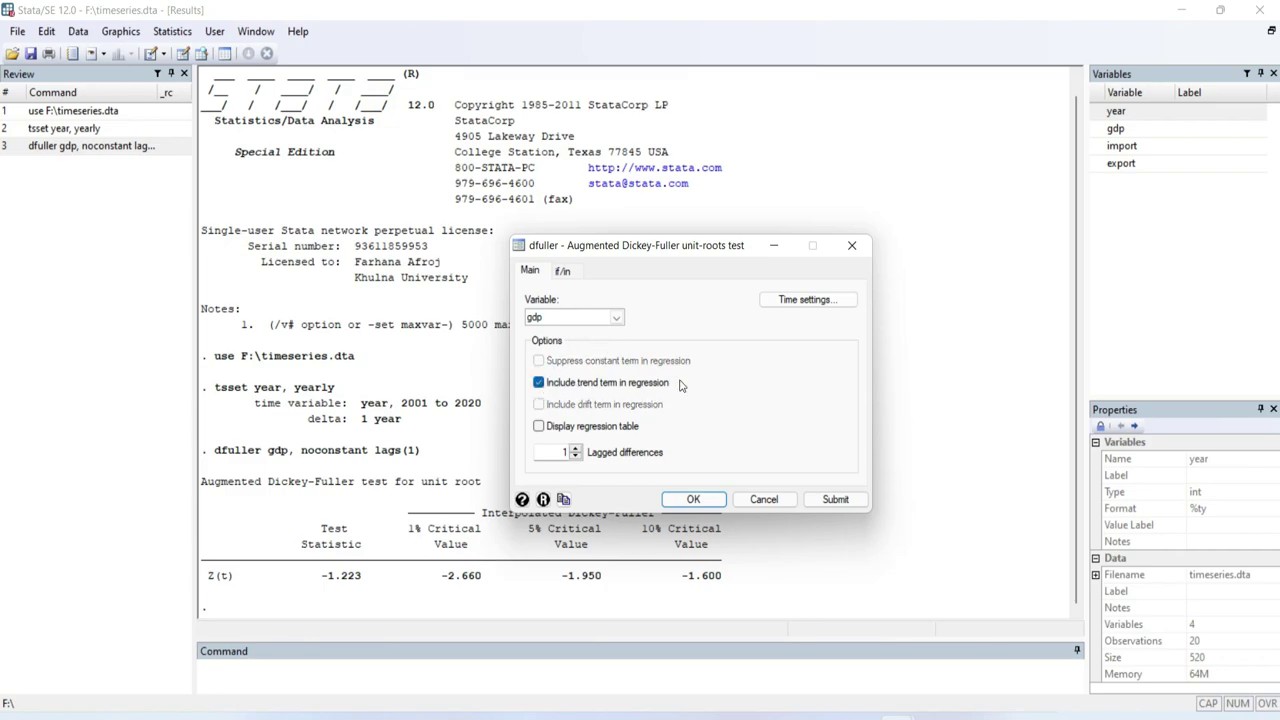
{"action": "left_click", "coordinate": [834, 499]}
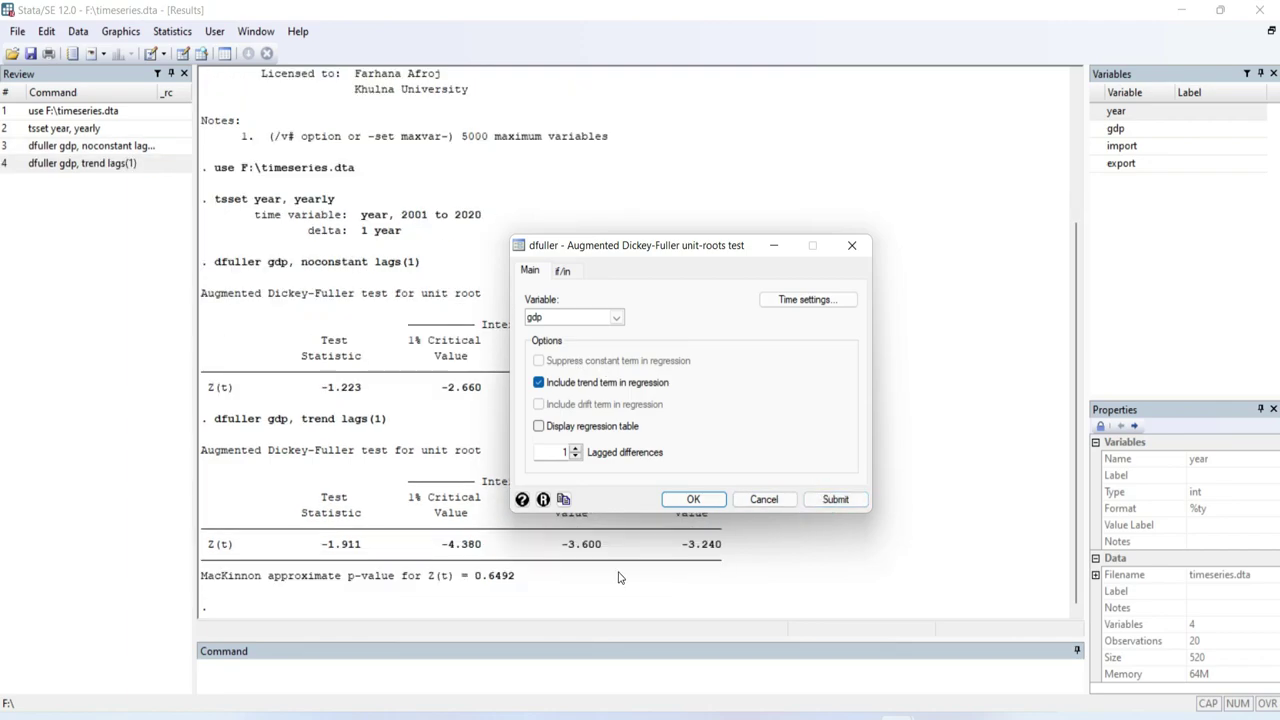
{"action": "key", "text": "Escape"}
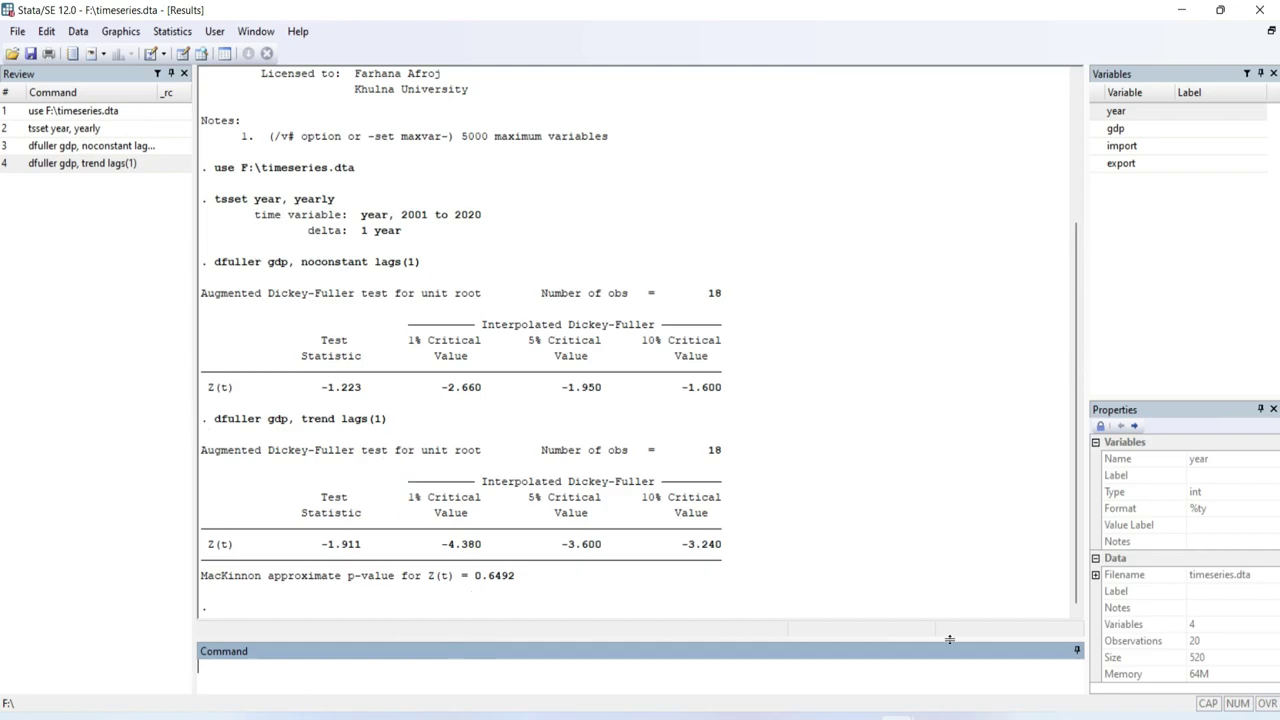
{"action": "key", "text": "alt+Tab"}
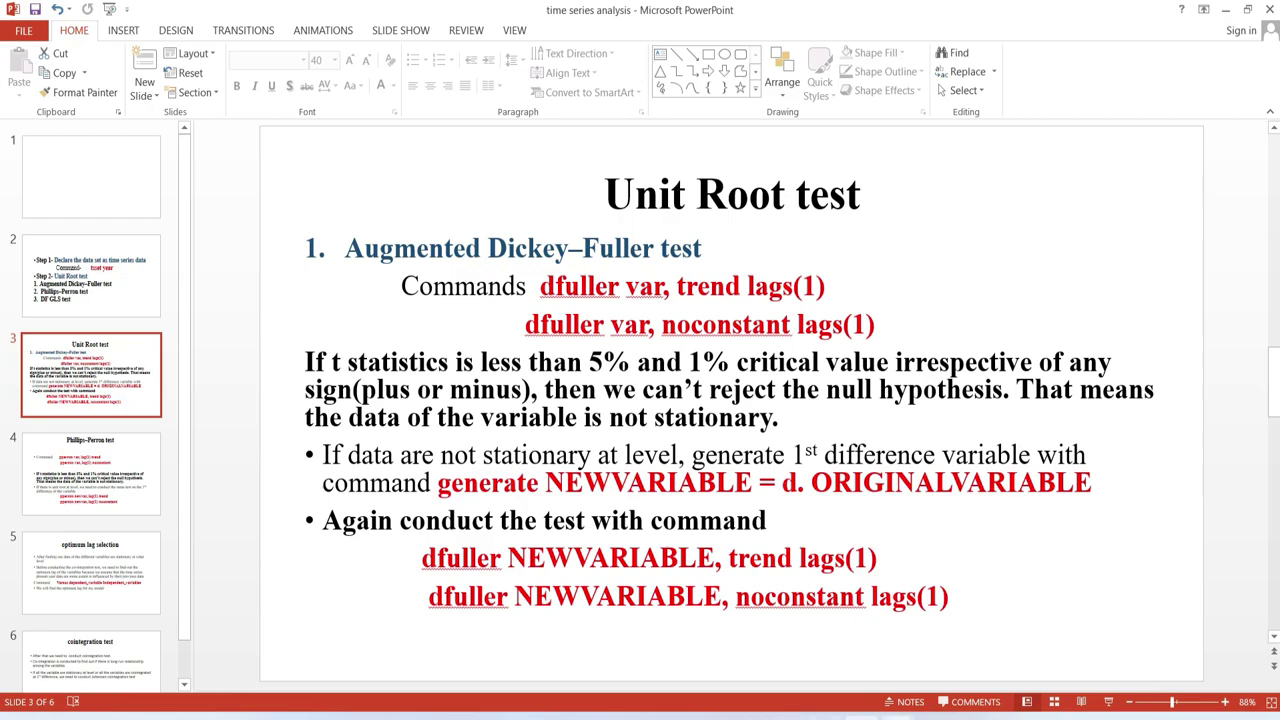
{"action": "left_click", "coordinate": [805, 640]}
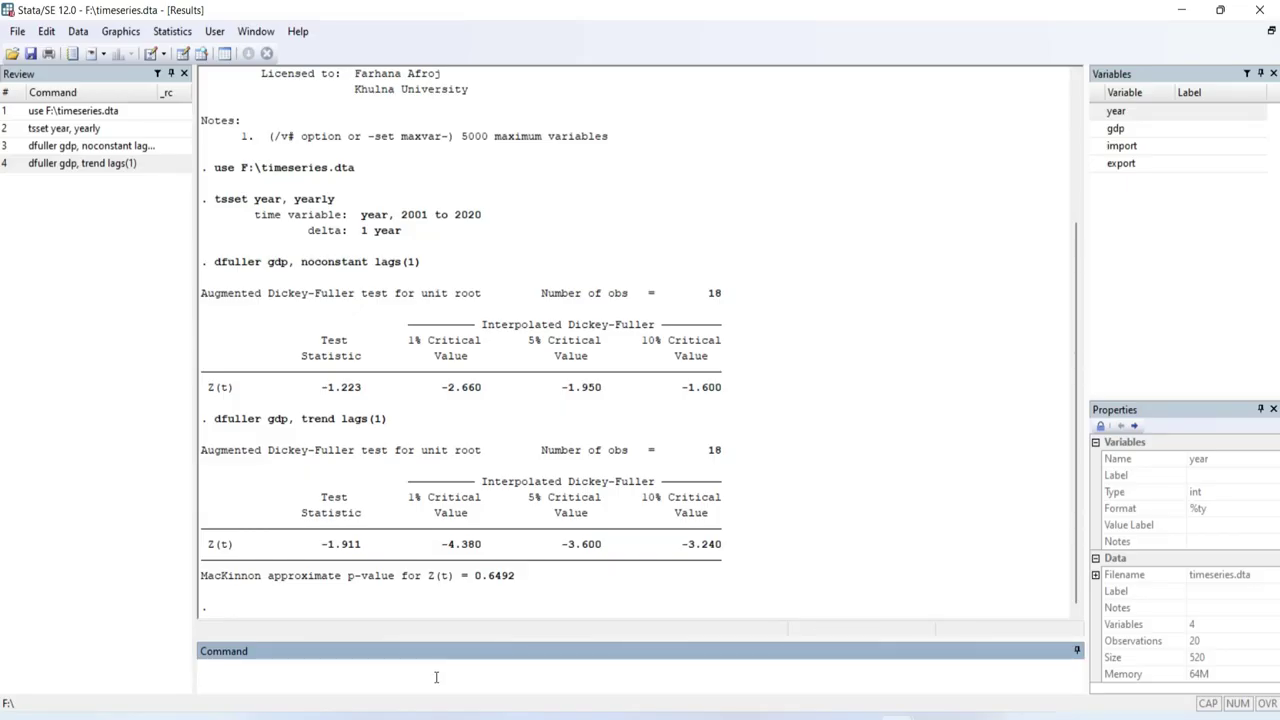
Create dgdp as the first difference of gdp with generate dgdp=d.gdp
{"action": "type", "text": "generate dgdp=d.gdp"}
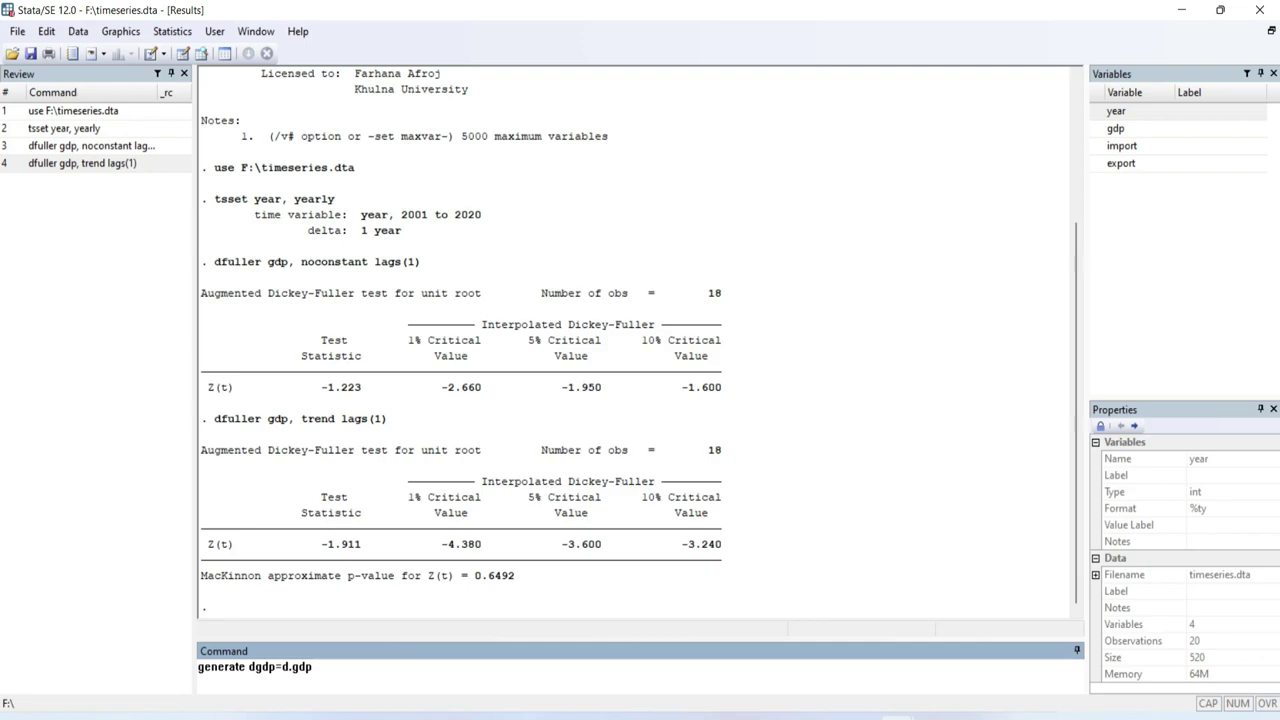
{"action": "key", "text": "Return"}
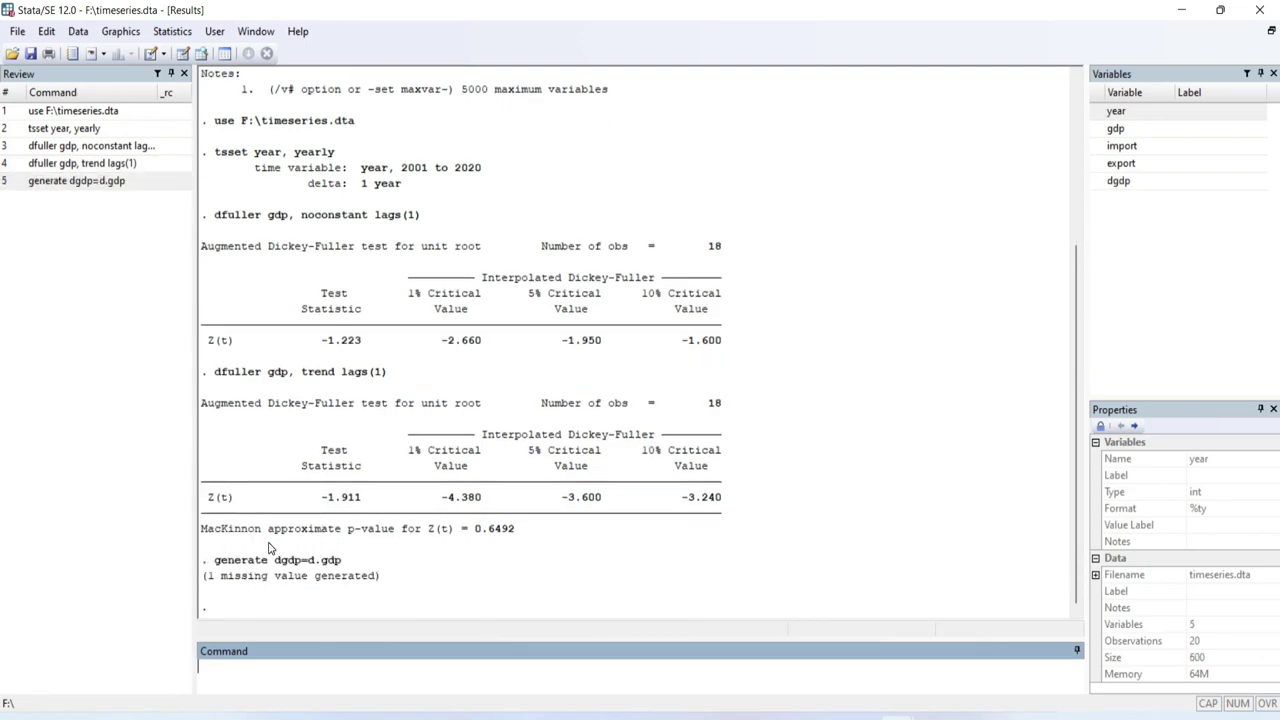
Check the dataset in the Data Editor and bring back the dfuller dialog
{"action": "left_click", "coordinate": [199, 54]}
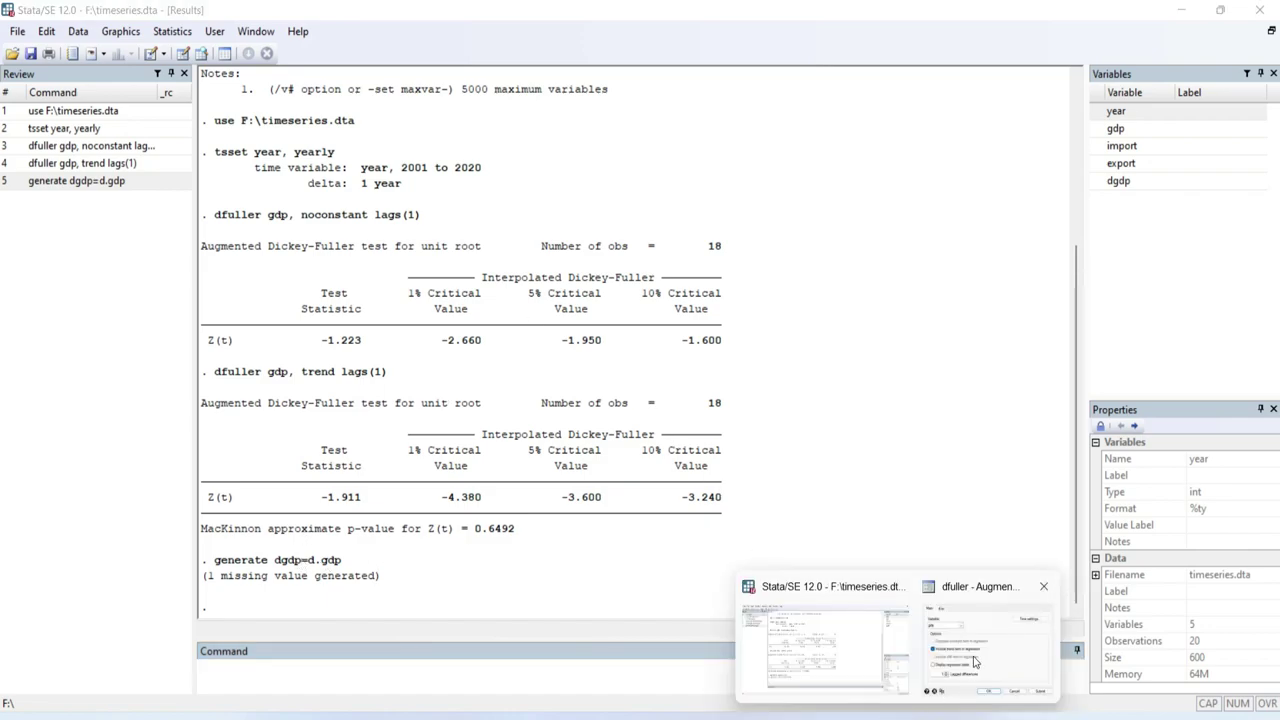
{"action": "left_click", "coordinate": [977, 660]}
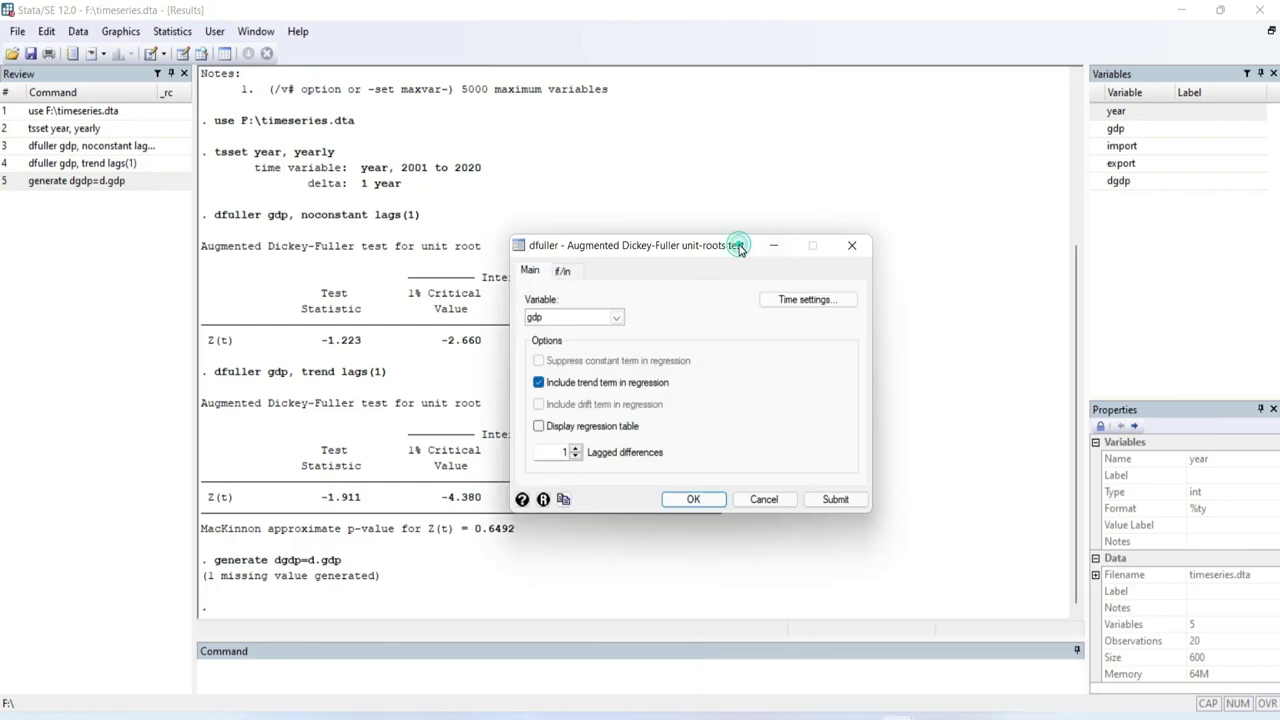
{"action": "left_click_drag", "start_coordinate": [737, 246], "coordinate": [698, 197]}
Test dgdp with 1 lag, no trend and no constant, giving Z(t) -2.587
{"action": "left_click", "coordinate": [577, 268]}
{"action": "left_click", "coordinate": [513, 329]}
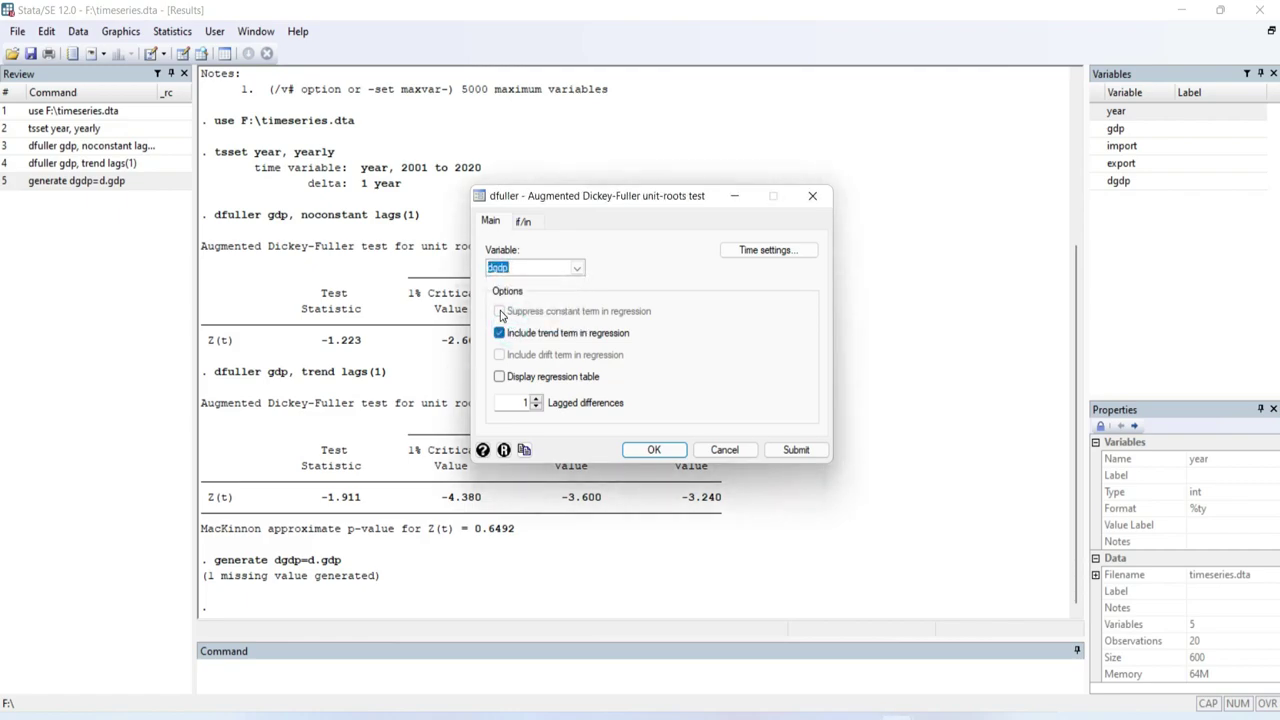
{"action": "left_click", "coordinate": [499, 333]}
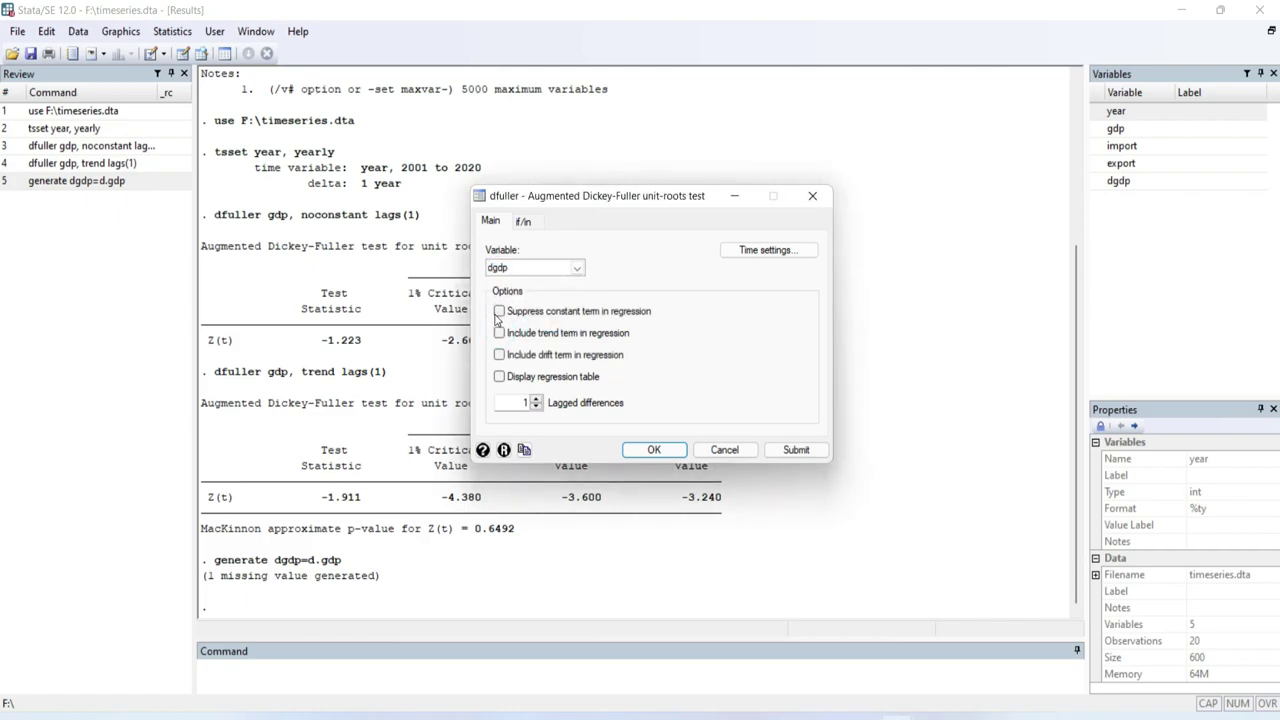
{"action": "left_click", "coordinate": [499, 311]}
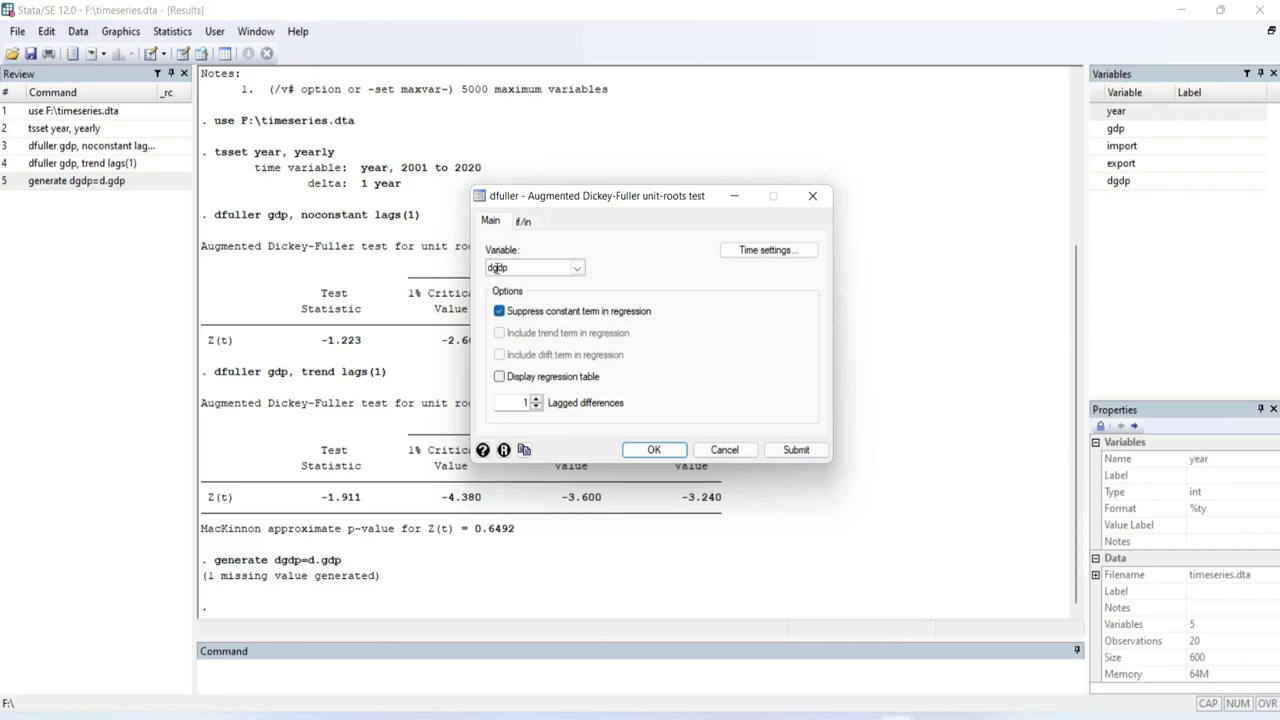
{"action": "left_click", "coordinate": [796, 450]}
{"action": "left_click", "coordinate": [796, 450]}
Clear Suppress constant term in the dfuller dialog and switch to the PowerPoint Unit Root test slide
{"action": "left_click", "coordinate": [557, 591]}
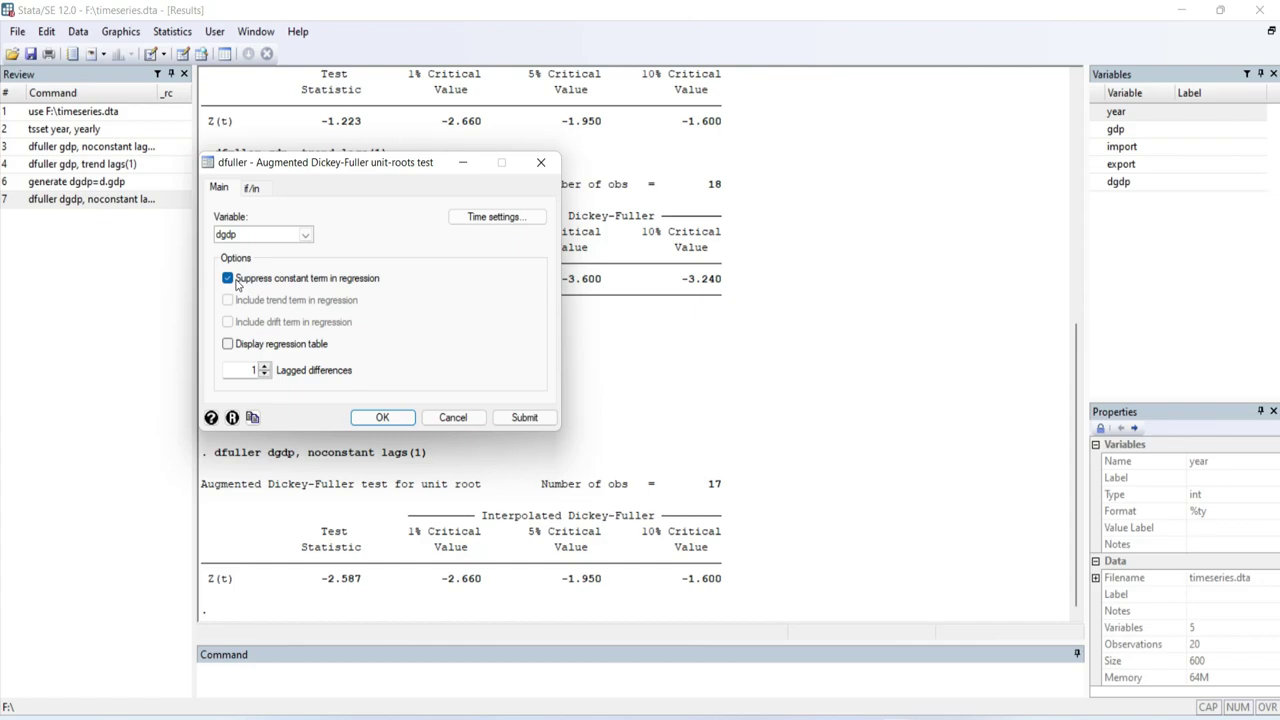
{"action": "left_click", "coordinate": [227, 279]}
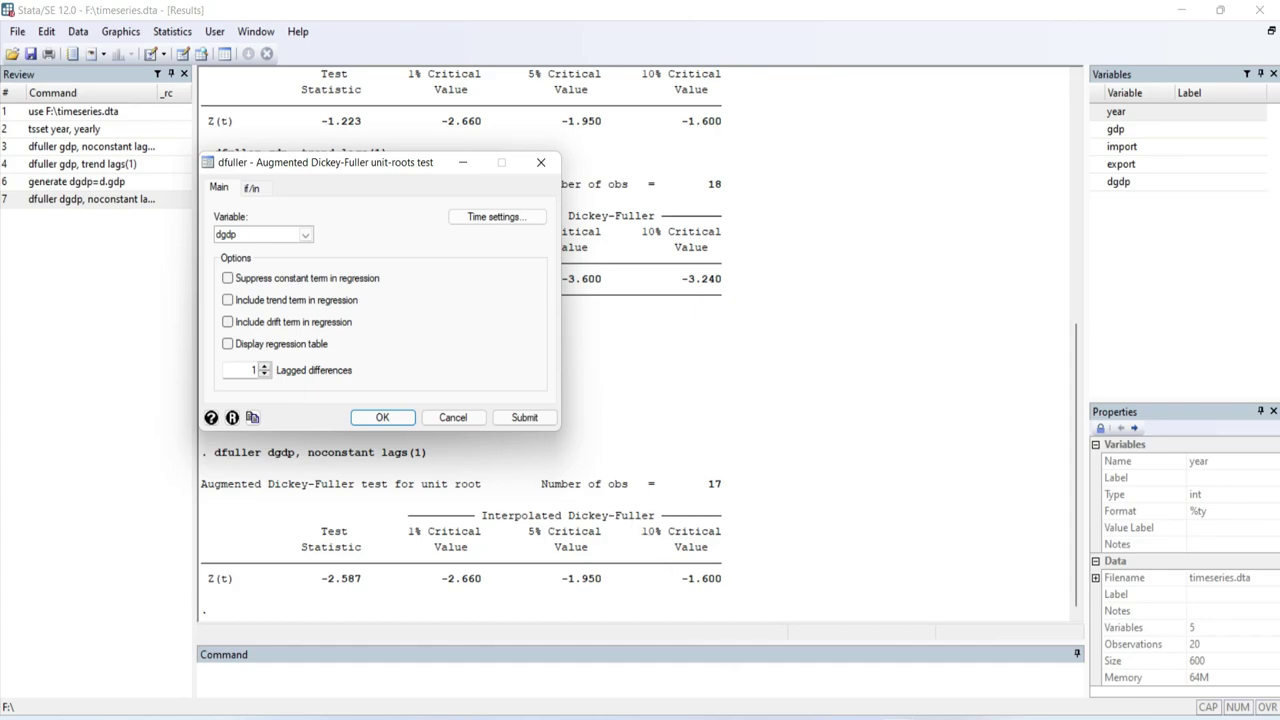
{"action": "key", "text": "alt+Tab"}
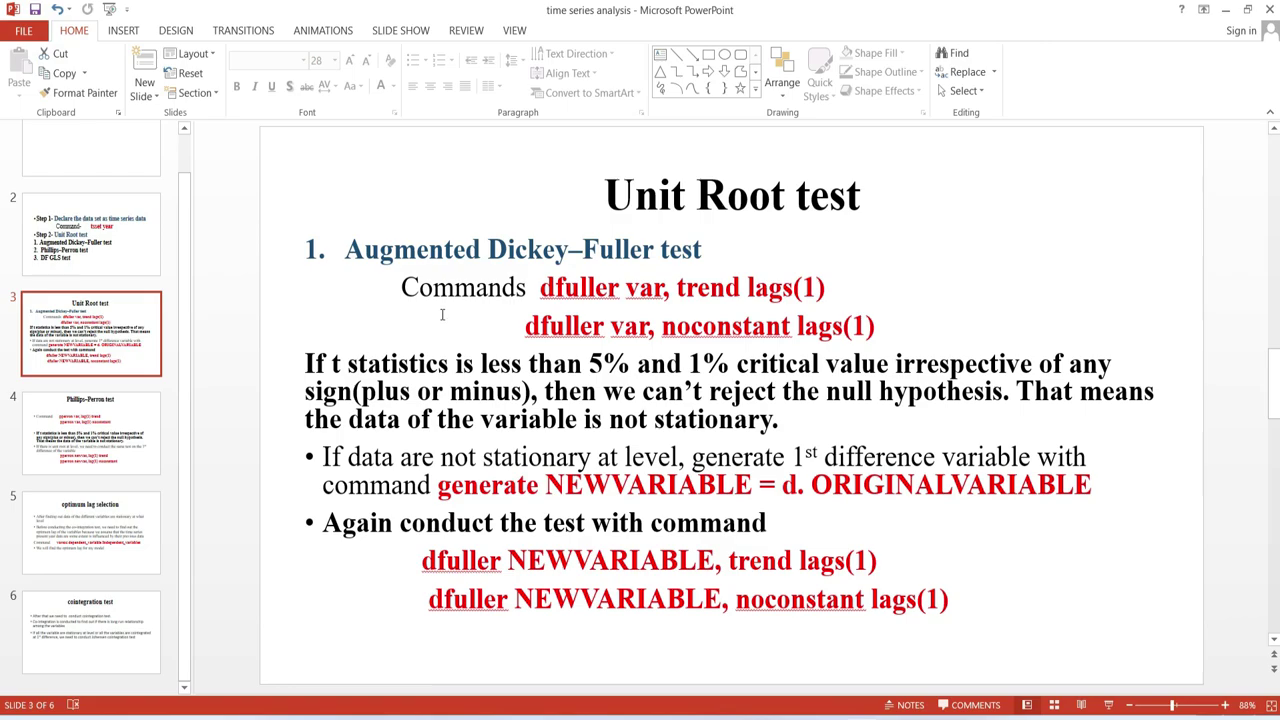
View the Phillips–Perron pperron slide in PowerPoint, then return to Stata's results
{"action": "left_click", "coordinate": [88, 408]}
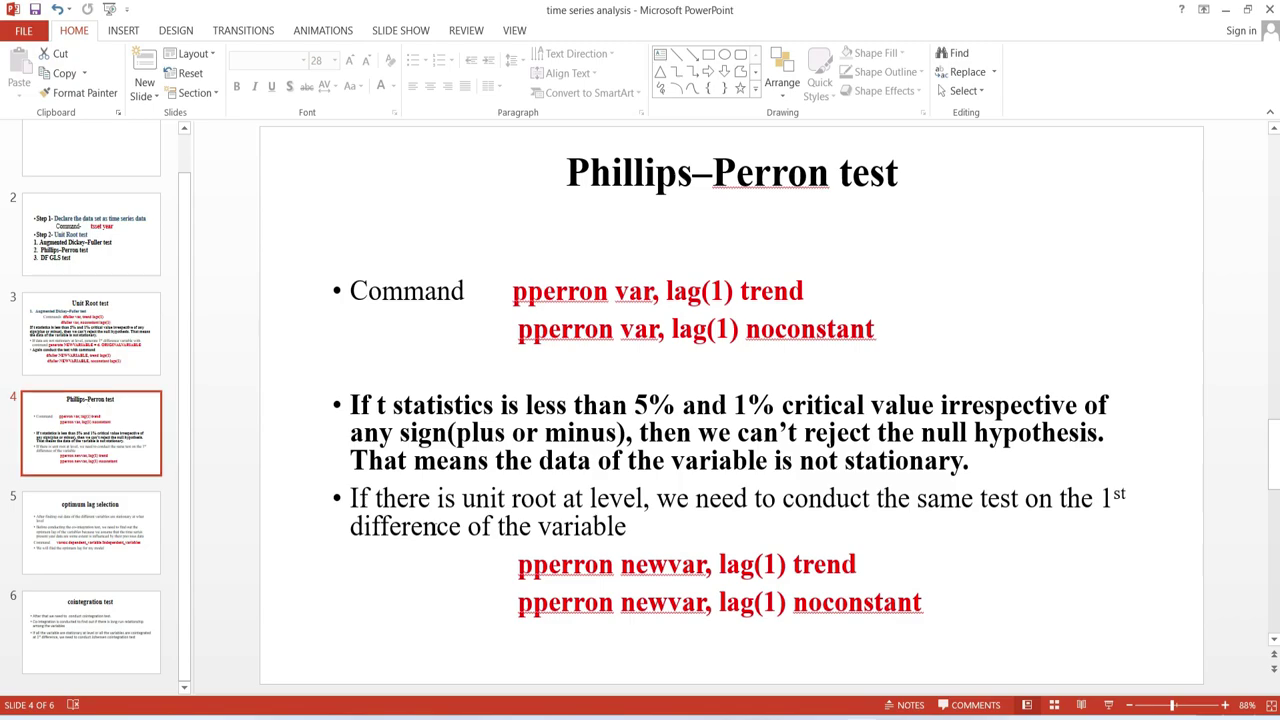
{"action": "left_click", "coordinate": [826, 650]}
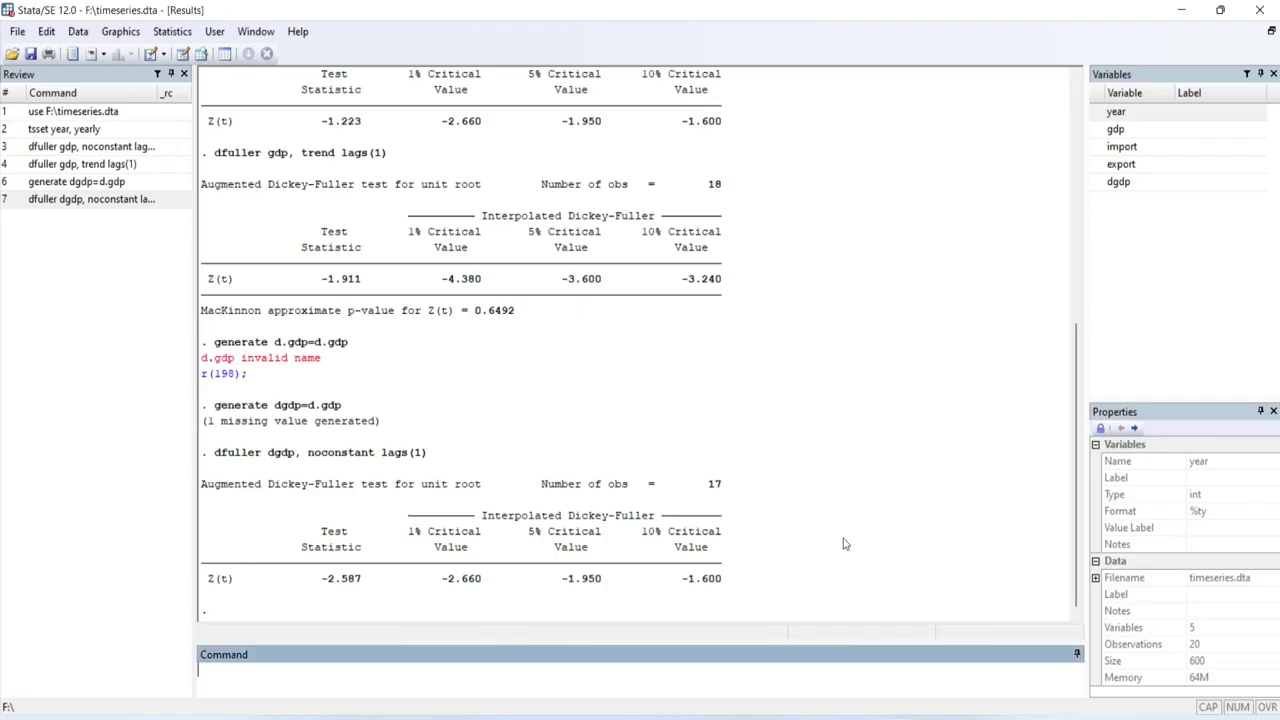
Close the Dickey-Fuller dialog and open the Statistics > Time series > Tests menu
{"action": "left_click", "coordinate": [824, 660]}
{"action": "left_click", "coordinate": [965, 640]}
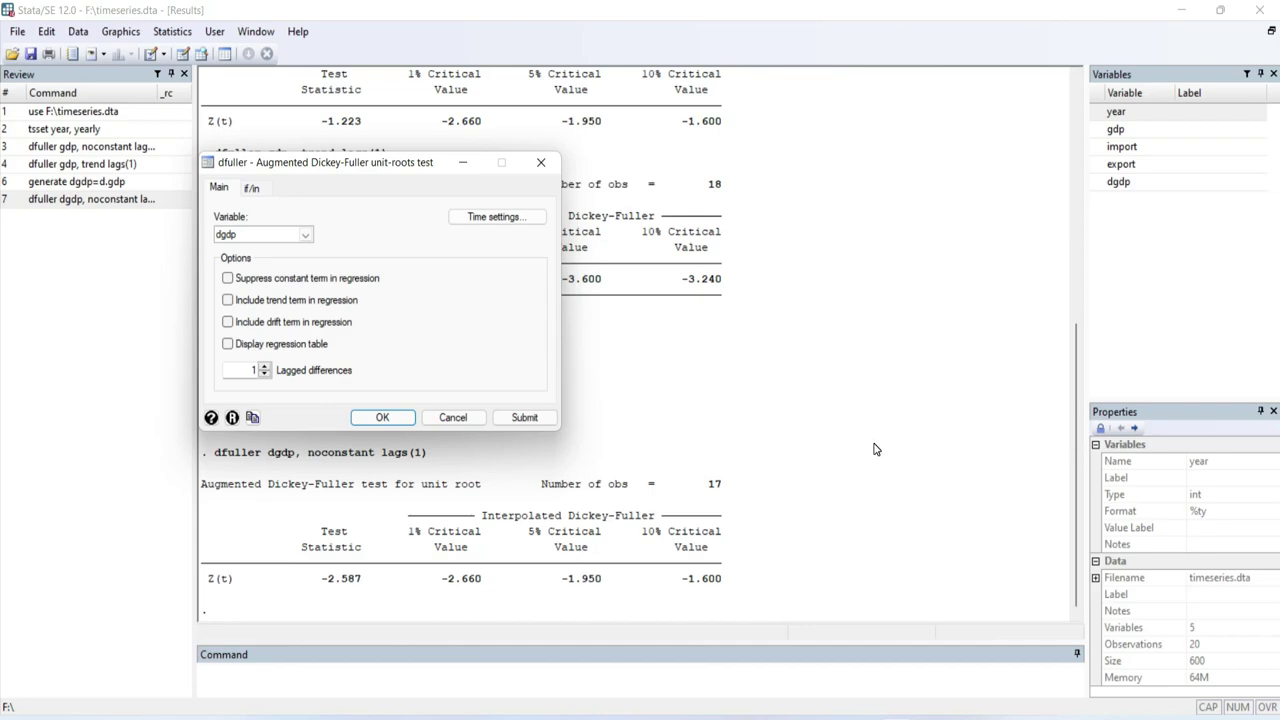
{"action": "left_click", "coordinate": [537, 168]}
{"action": "left_click", "coordinate": [174, 32]}
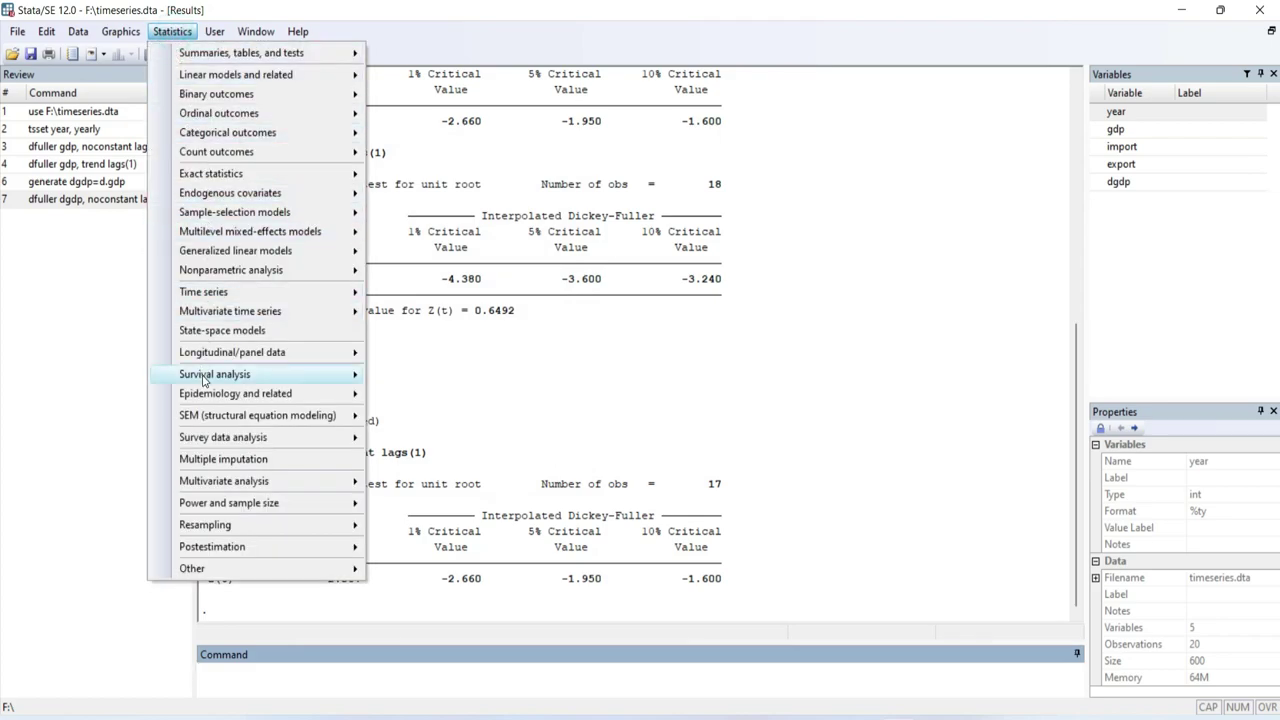
{"action": "mouse_move", "coordinate": [281, 300]}
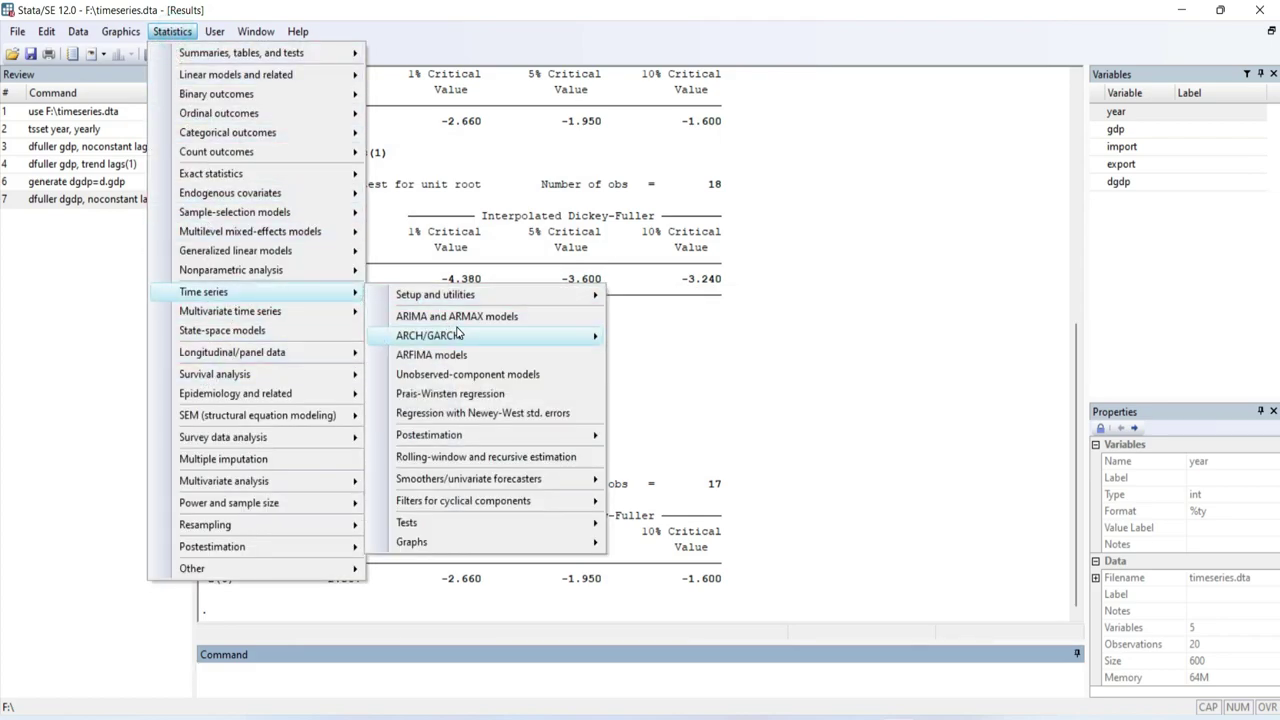
Run the Phillips-Perron test on gdp with 1 lag and the constant term suppressed
{"action": "mouse_move", "coordinate": [468, 525]}
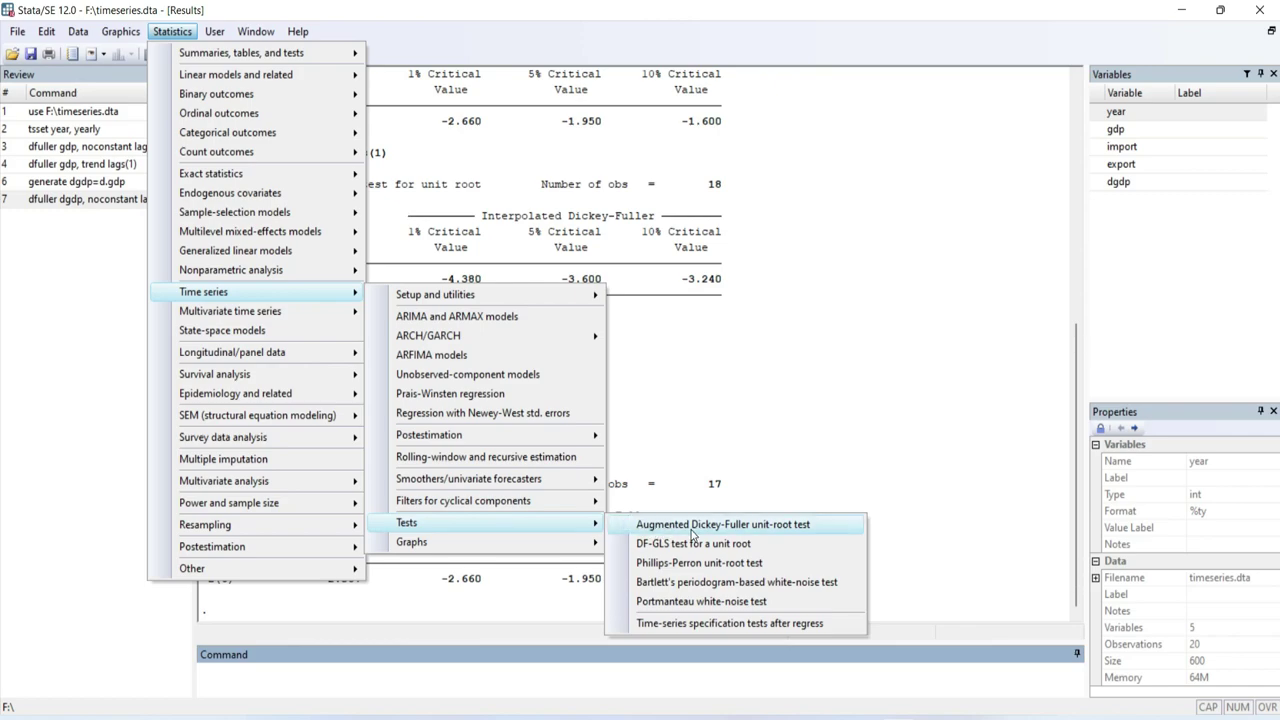
{"action": "left_click", "coordinate": [690, 563]}
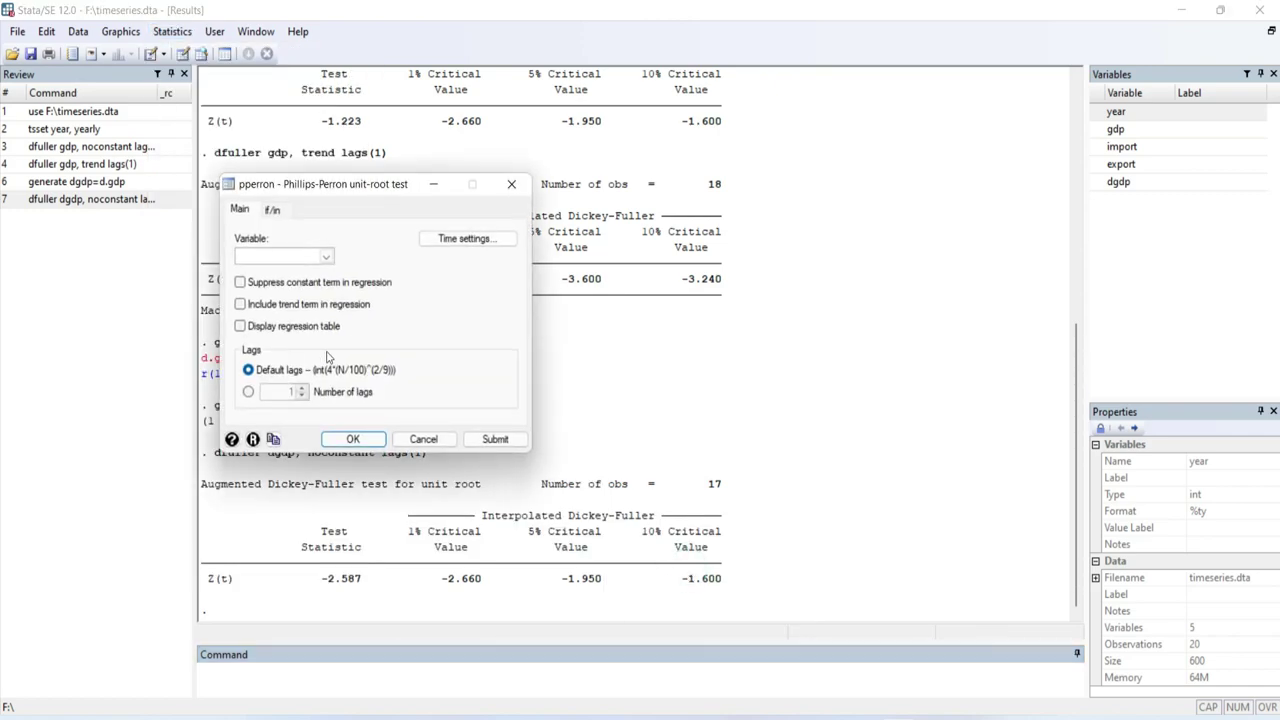
{"action": "left_click", "coordinate": [325, 257]}
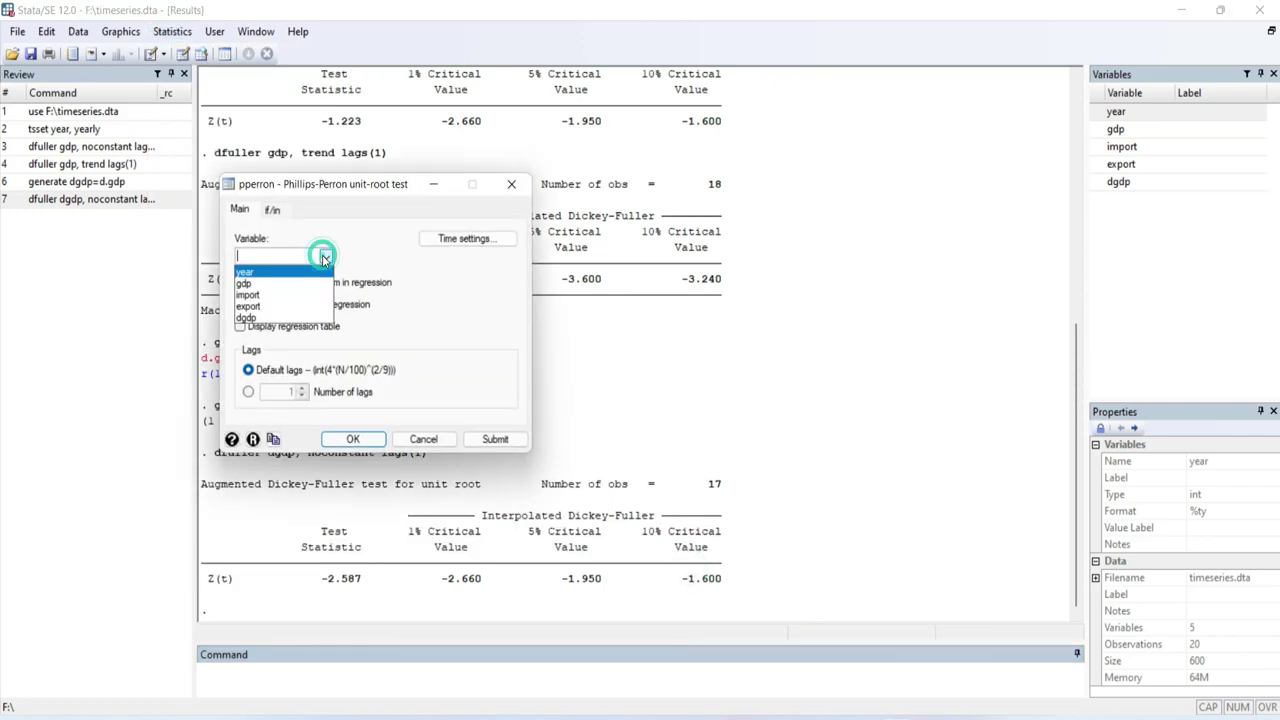
{"action": "left_click", "coordinate": [257, 285]}
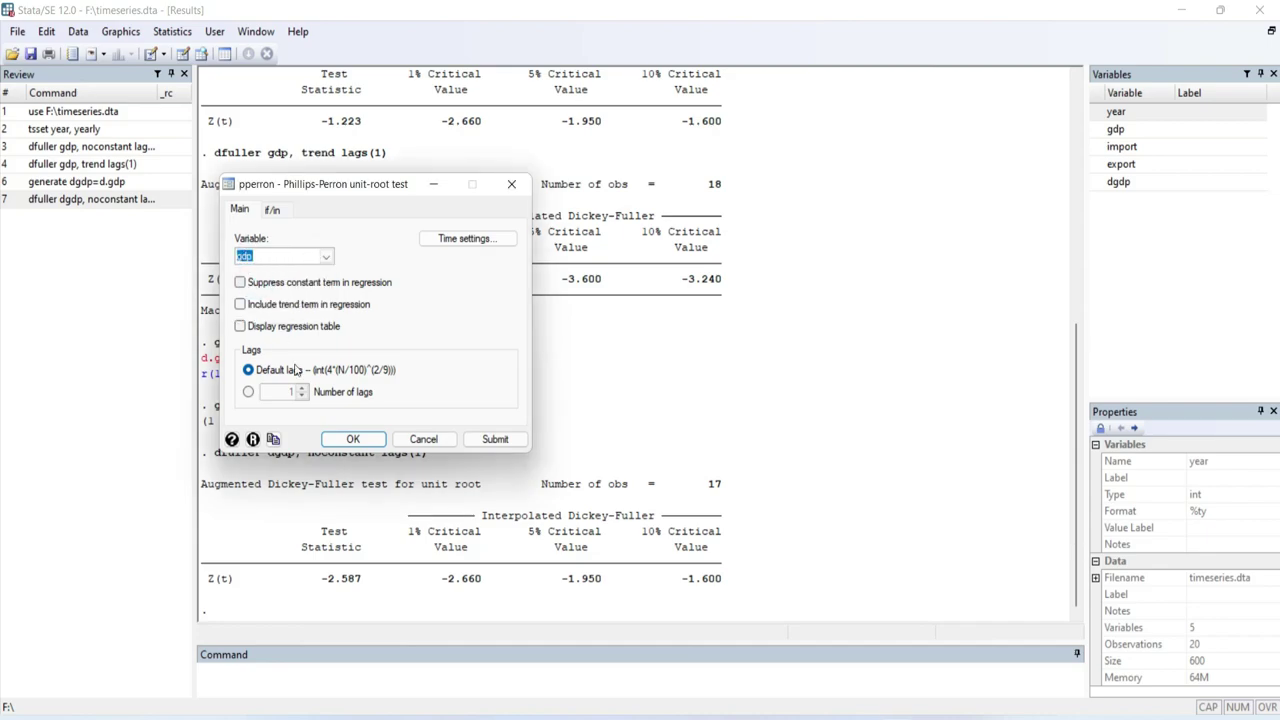
{"action": "left_click", "coordinate": [248, 393]}
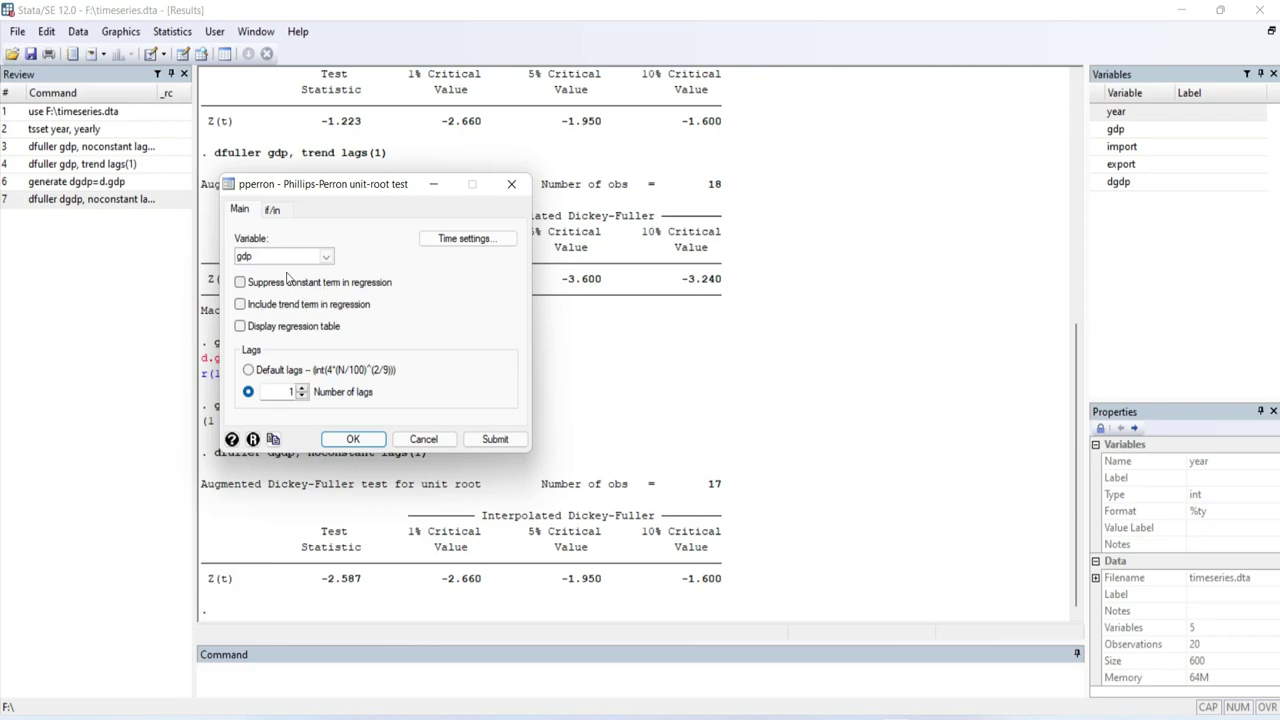
{"action": "left_click", "coordinate": [244, 284]}
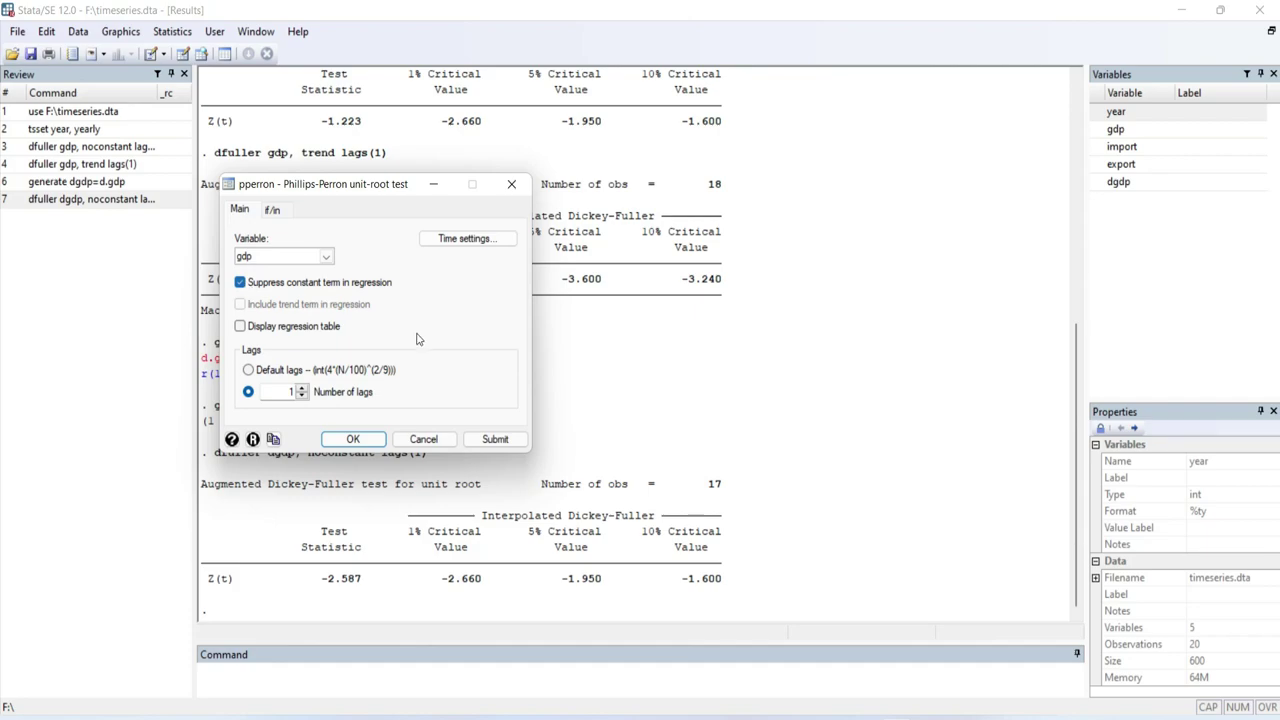
{"action": "left_click", "coordinate": [494, 440]}
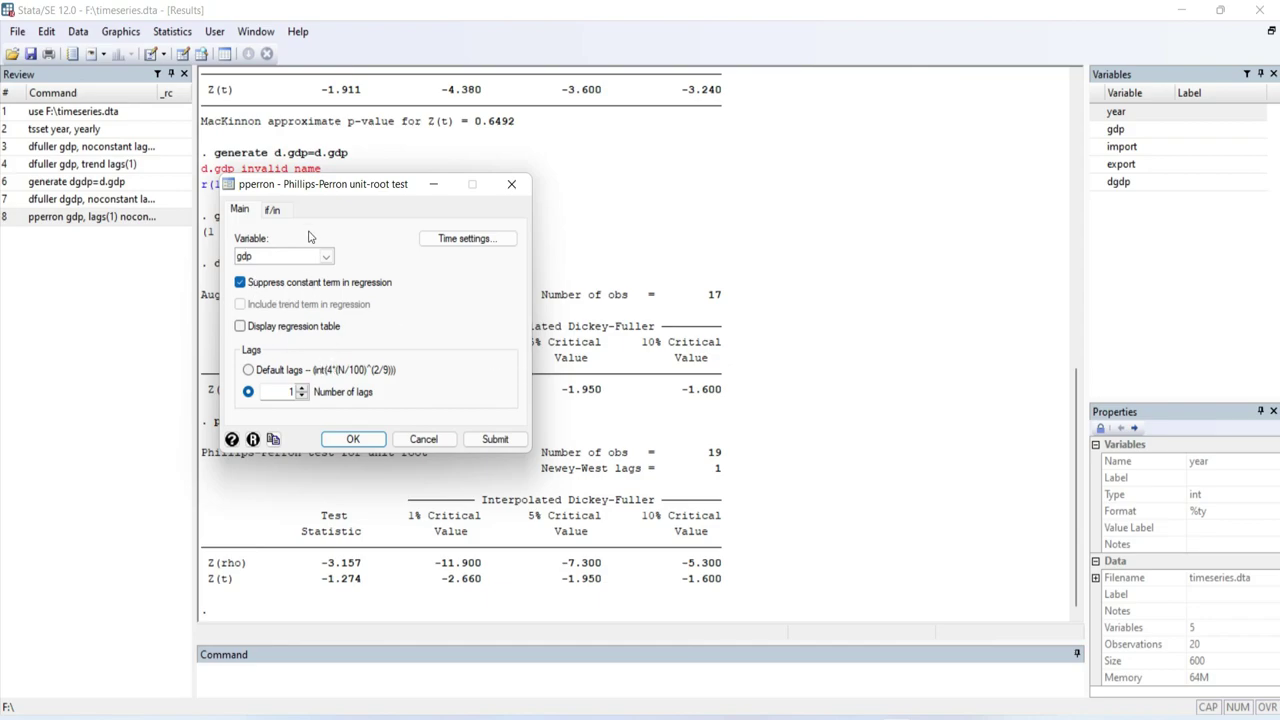
Rerun the gdp Phillips-Perron test with a trend term (Z(t) -1.819, p-value 0.6957) and highlight Z(rho)
{"action": "left_click", "coordinate": [241, 283]}
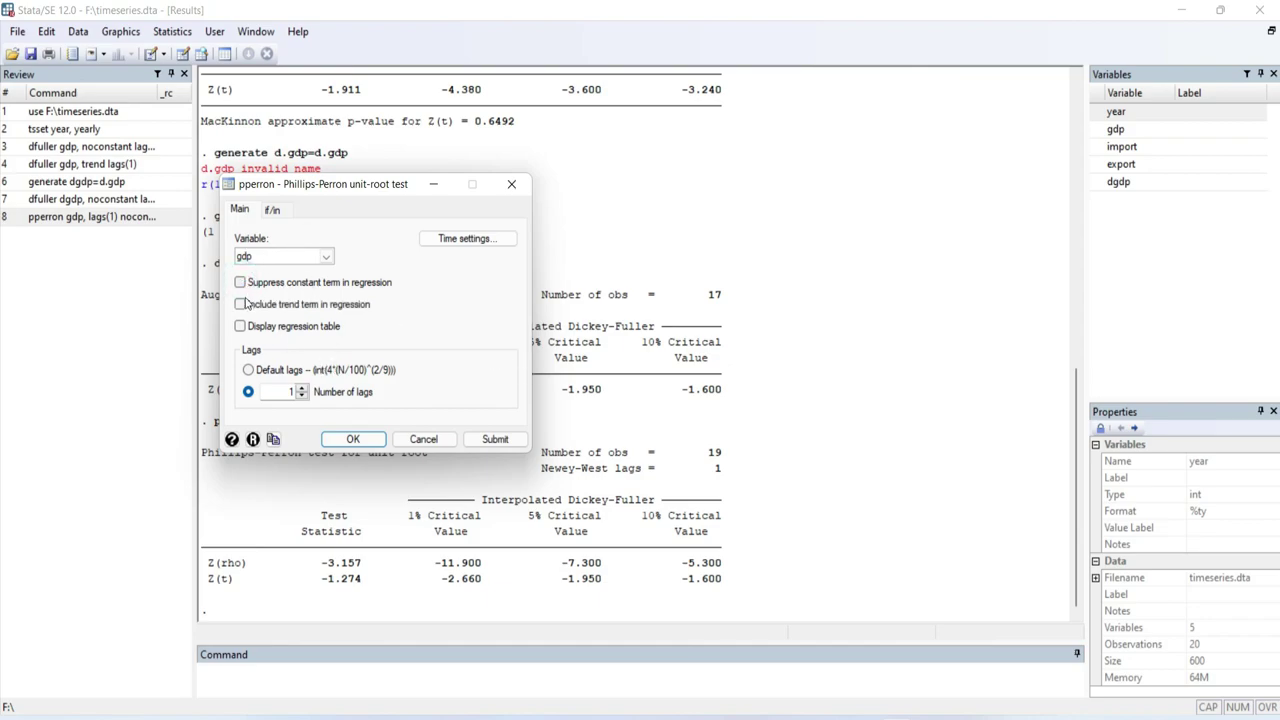
{"action": "left_click", "coordinate": [241, 305]}
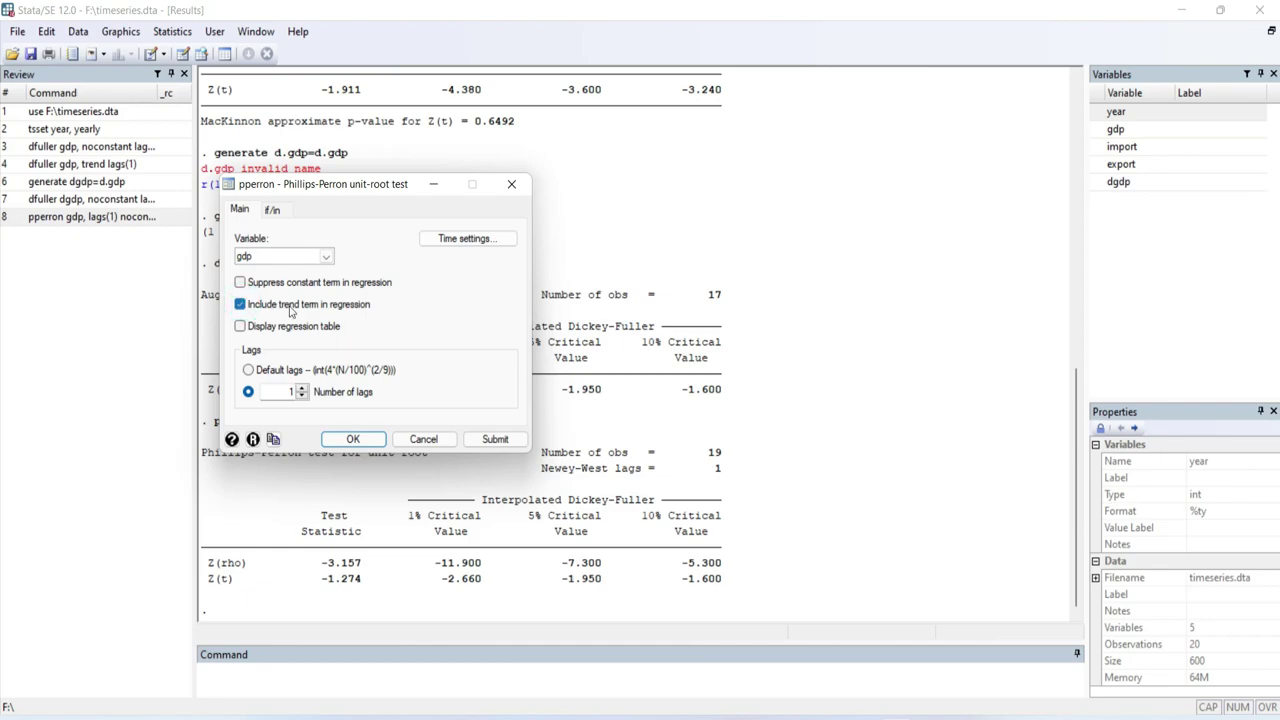
{"action": "left_click", "coordinate": [488, 439]}
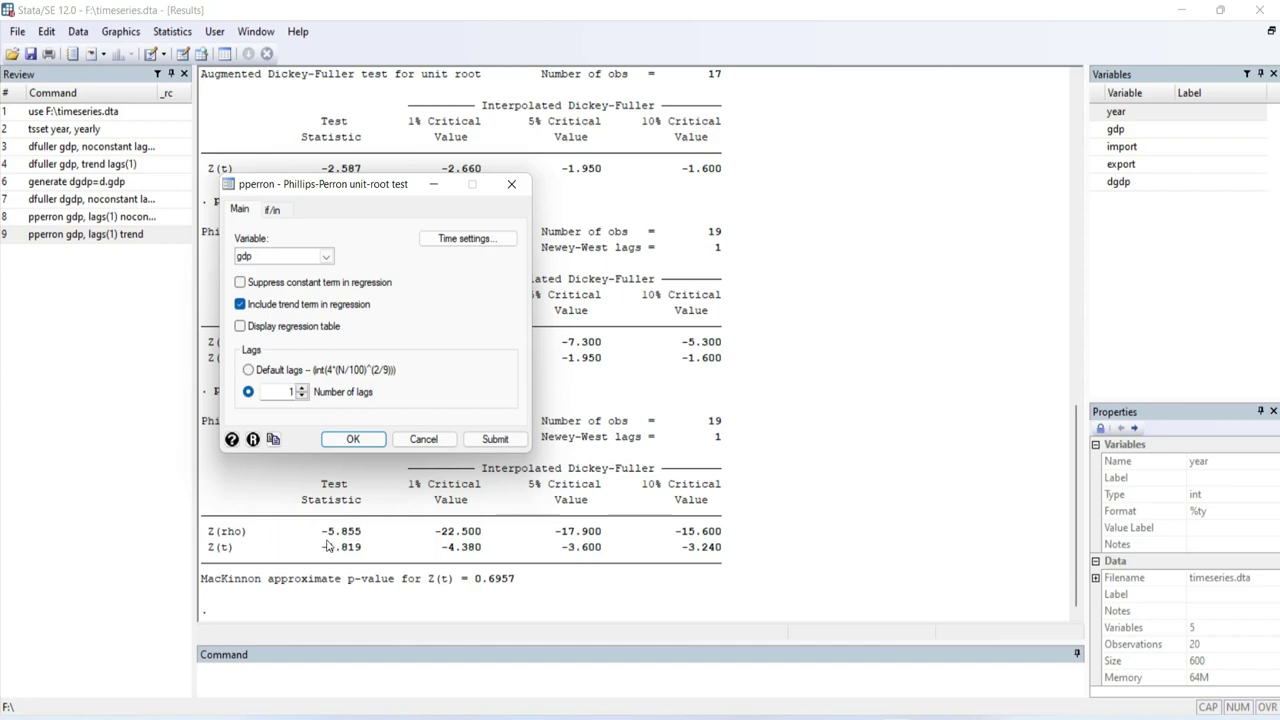
{"action": "left_click_drag", "start_coordinate": [558, 502], "coordinate": [598, 540]}
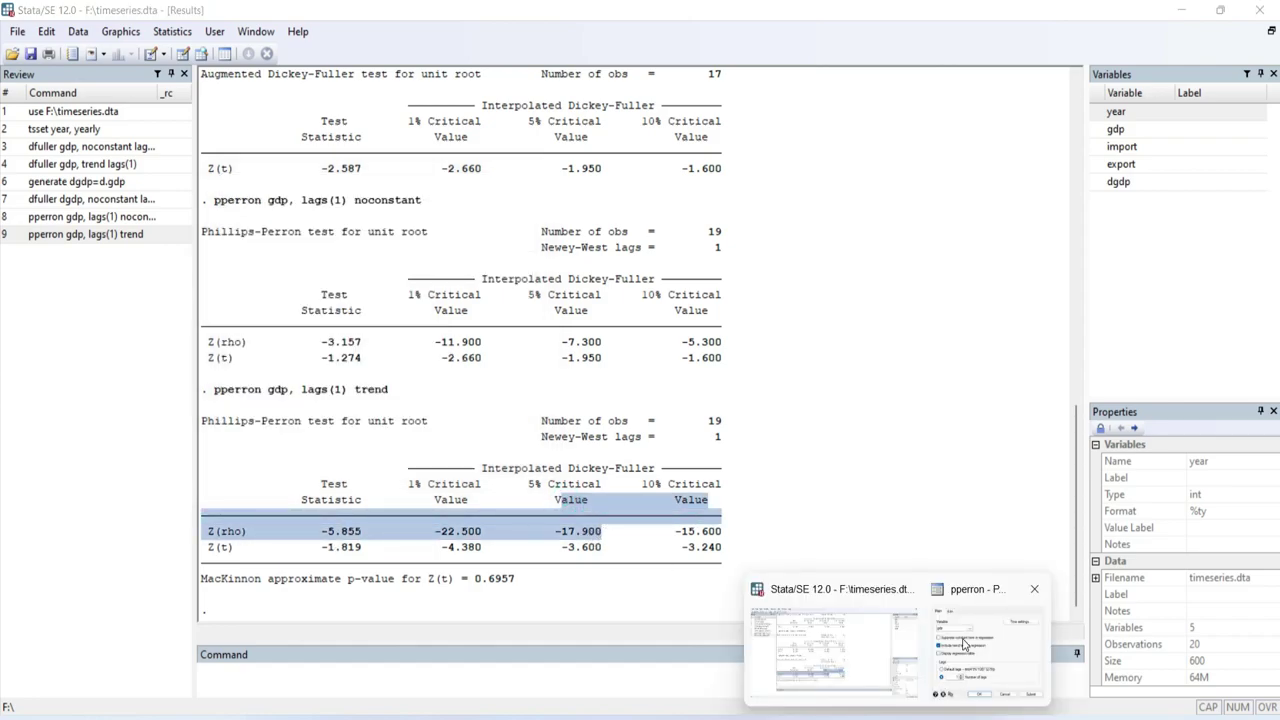
Run the Phillips-Perron test on dgdp with 1 lag and no constant, giving Z(t) -4.108
{"action": "left_click", "coordinate": [966, 645]}
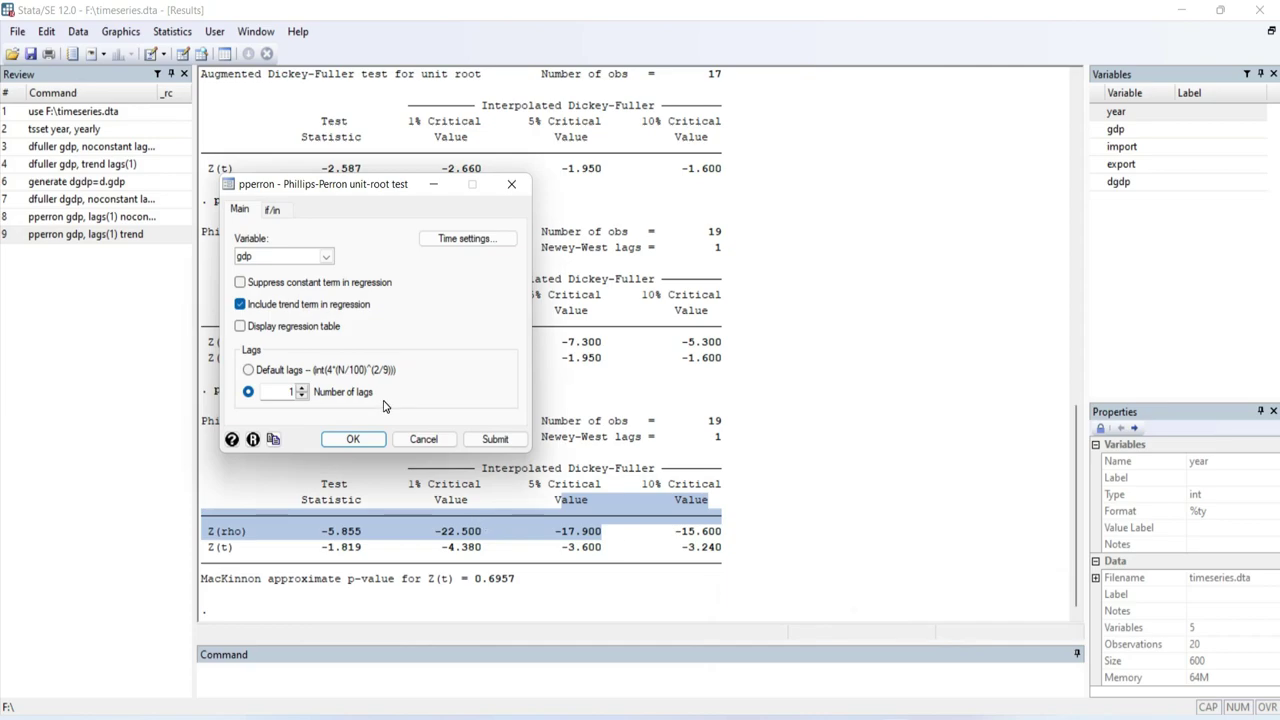
{"action": "left_click", "coordinate": [326, 259]}
{"action": "left_click", "coordinate": [266, 321]}
{"action": "left_click", "coordinate": [241, 284]}
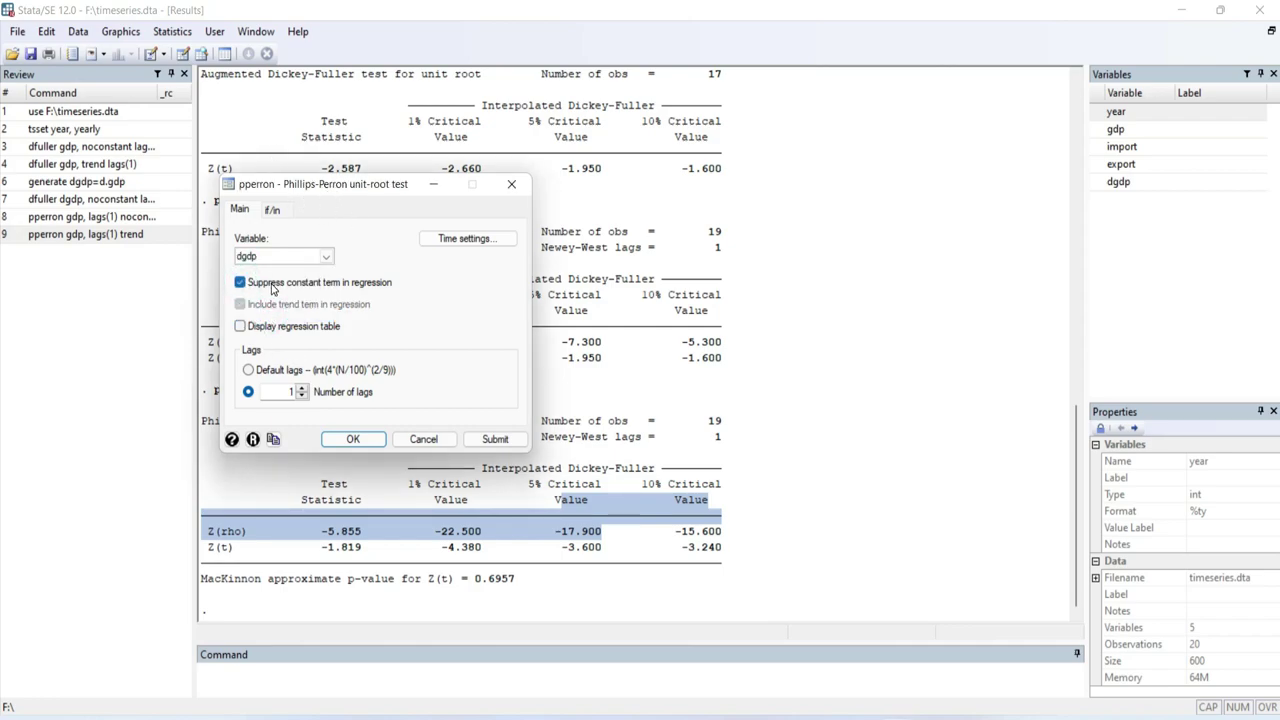
{"action": "left_click", "coordinate": [493, 440]}
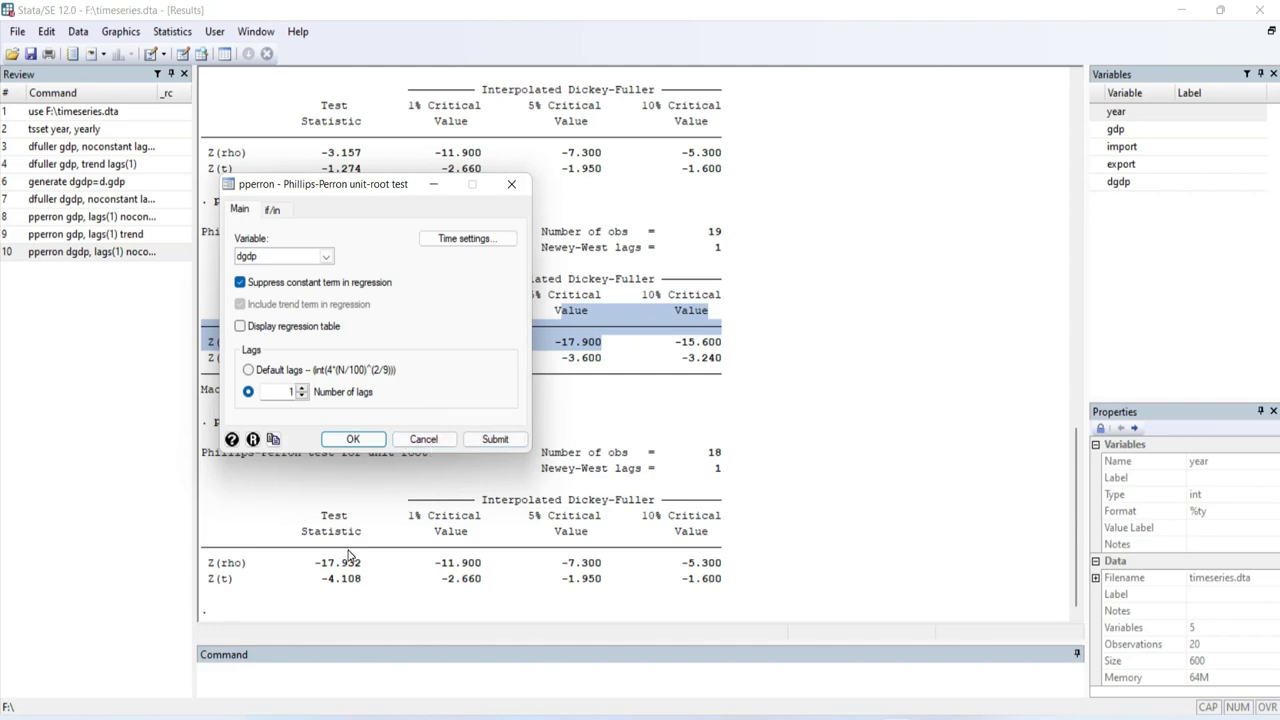
Rerun the Phillips-Perron test on dgdp (1 lag) with a constant and trend term instead of noconstant
{"action": "left_click", "coordinate": [241, 283]}
{"action": "left_click", "coordinate": [240, 304]}
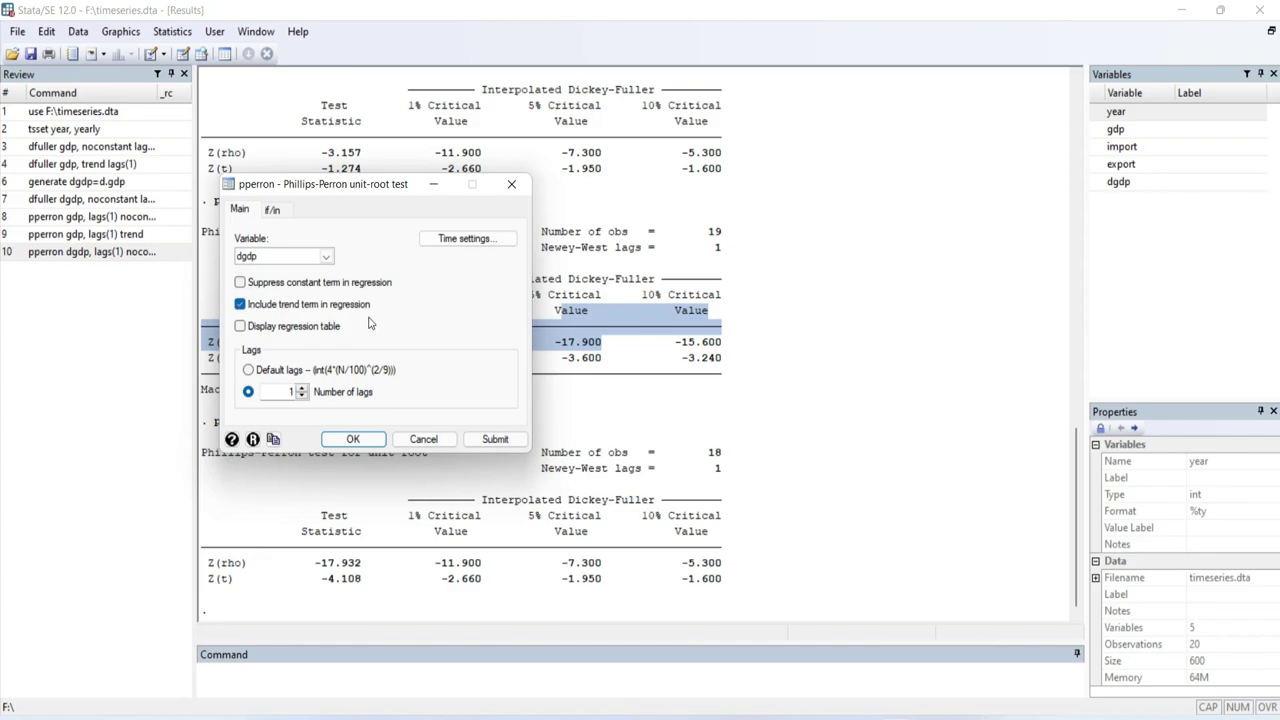
{"action": "left_click", "coordinate": [493, 440]}
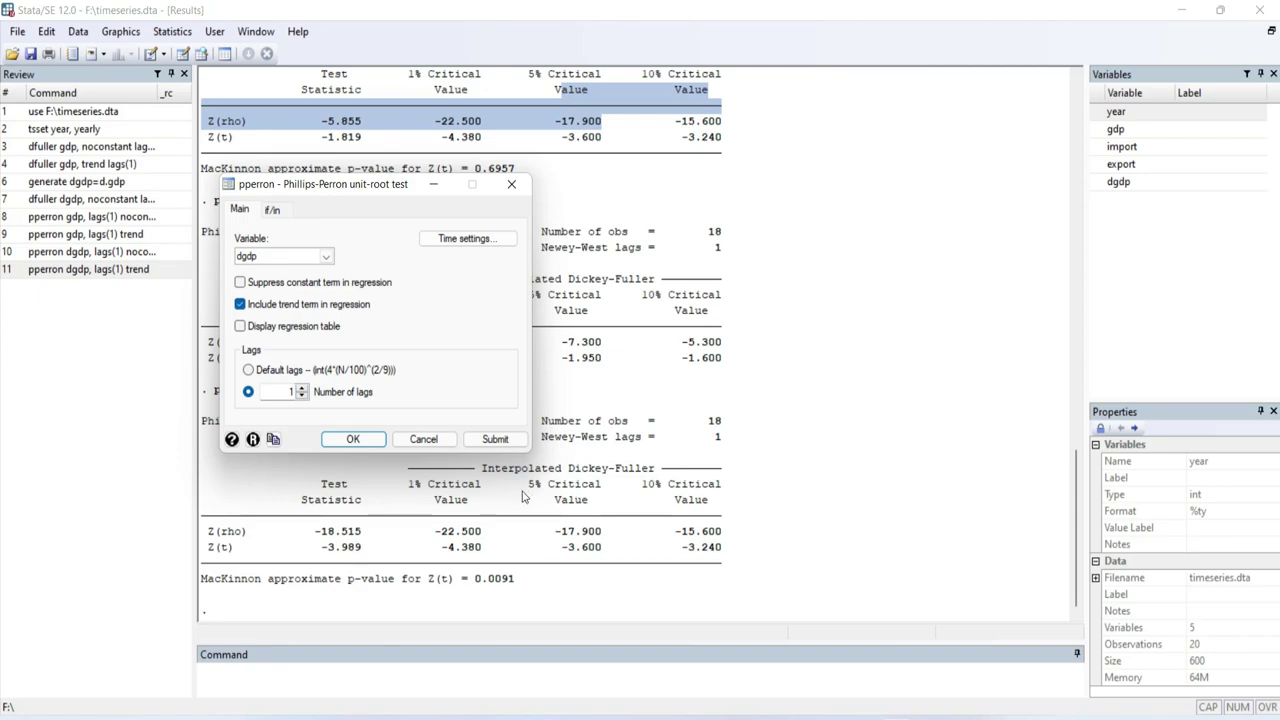